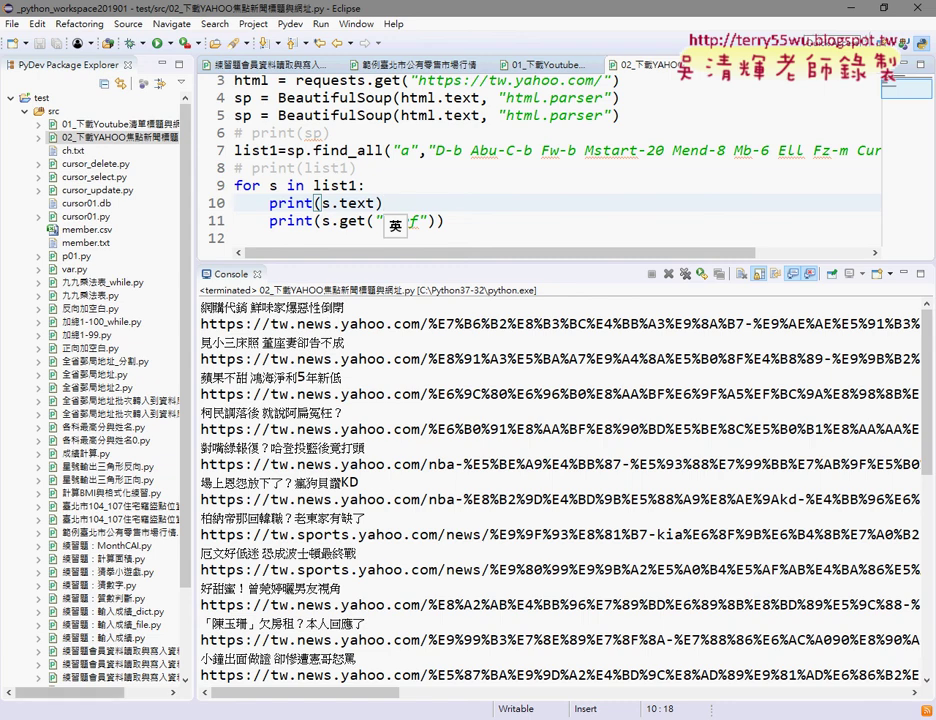
Switch from Eclipse to Chrome, where DevTools is inspecting the Yahoo Taiwan home page.
key(alt+Tab)
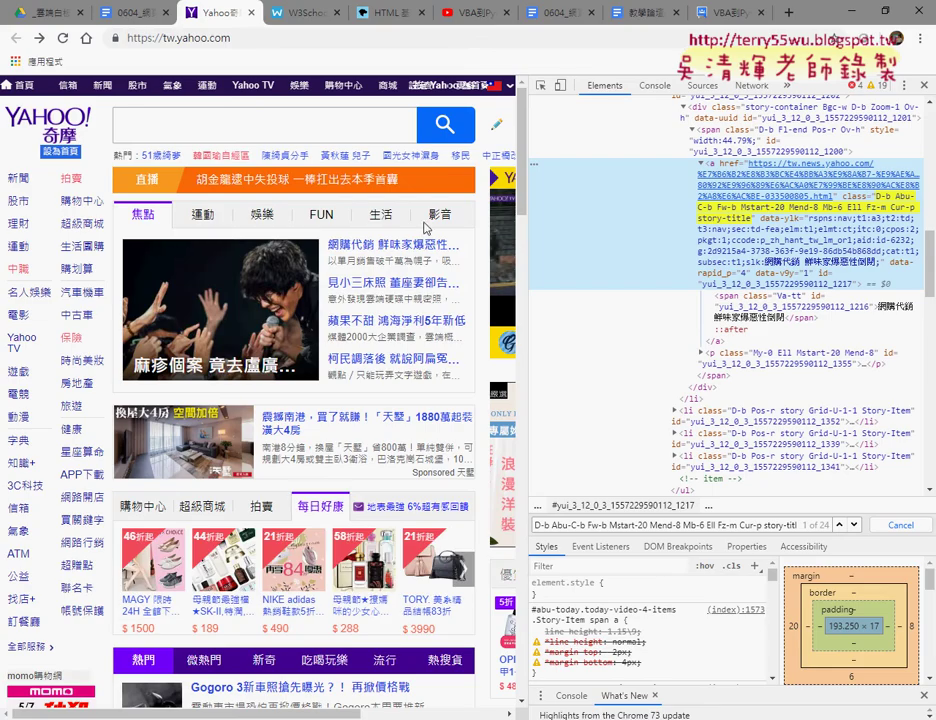
Close DevTools and browse the Yahoo news category tabs, ending on 焦點.
click(924, 87)
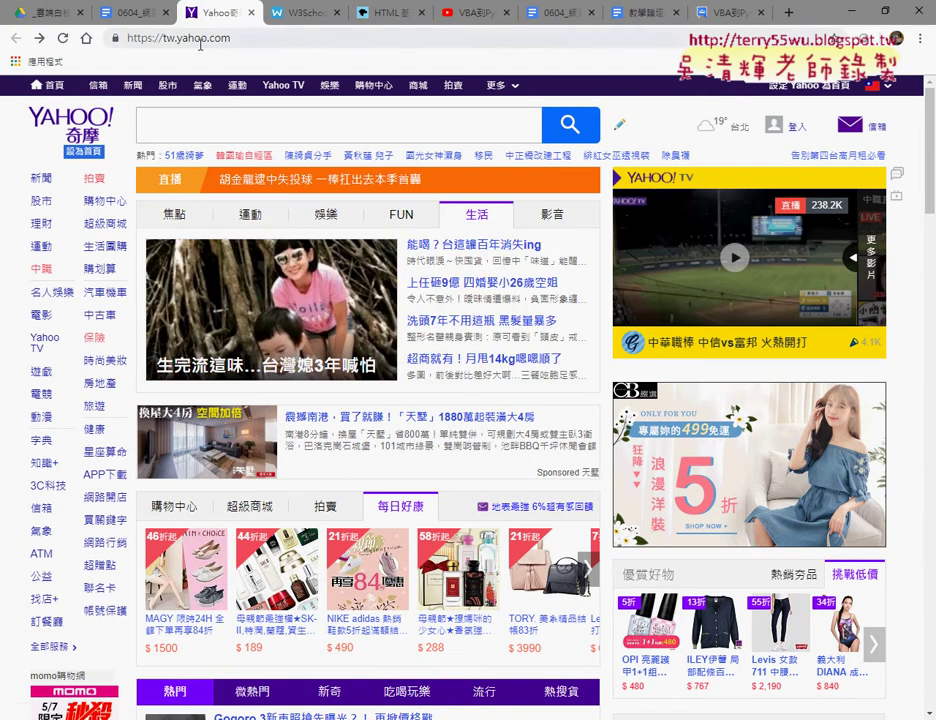
click(182, 204)
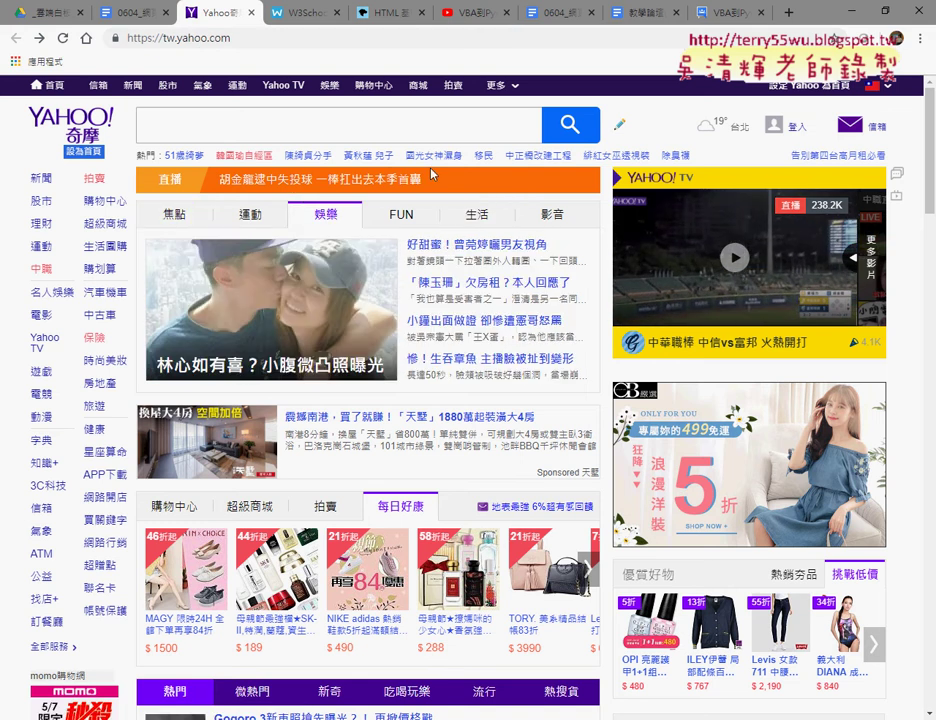
click(163, 223)
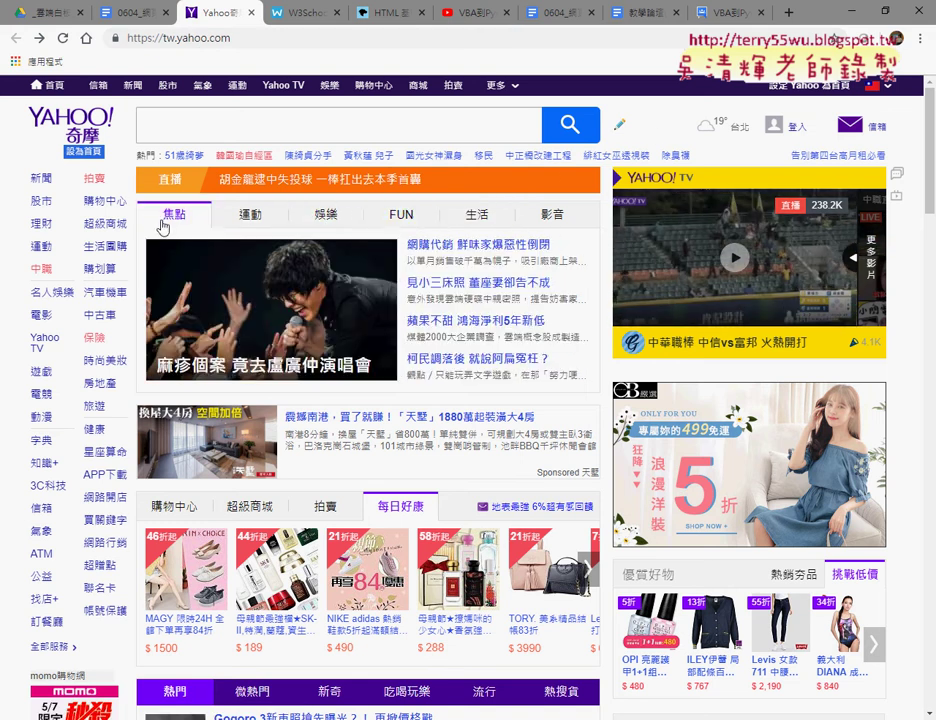
click(324, 217)
click(473, 219)
click(568, 217)
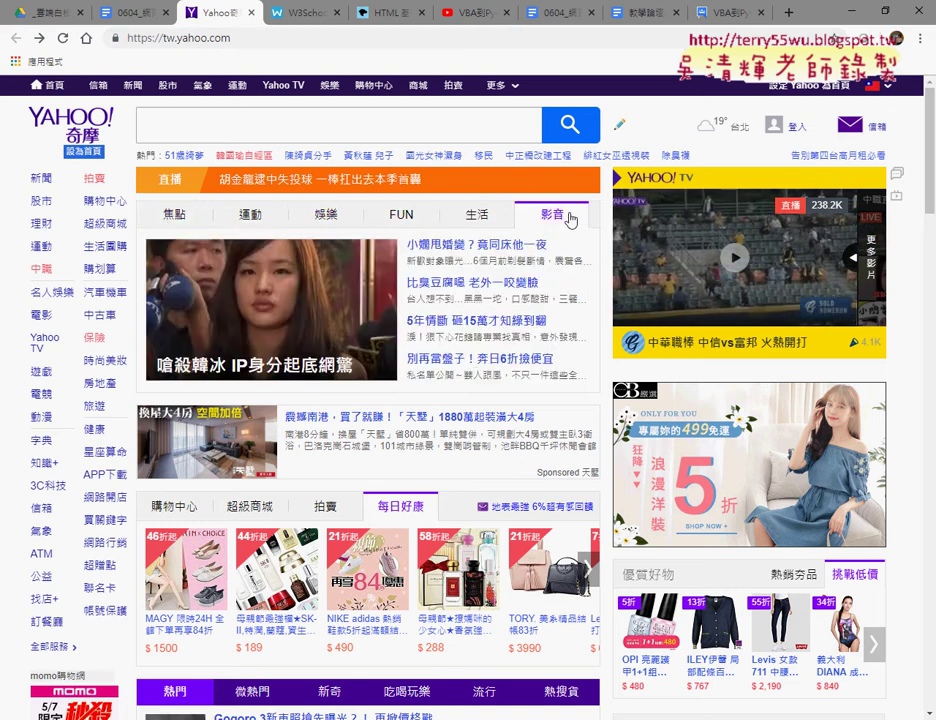
click(250, 214)
click(182, 222)
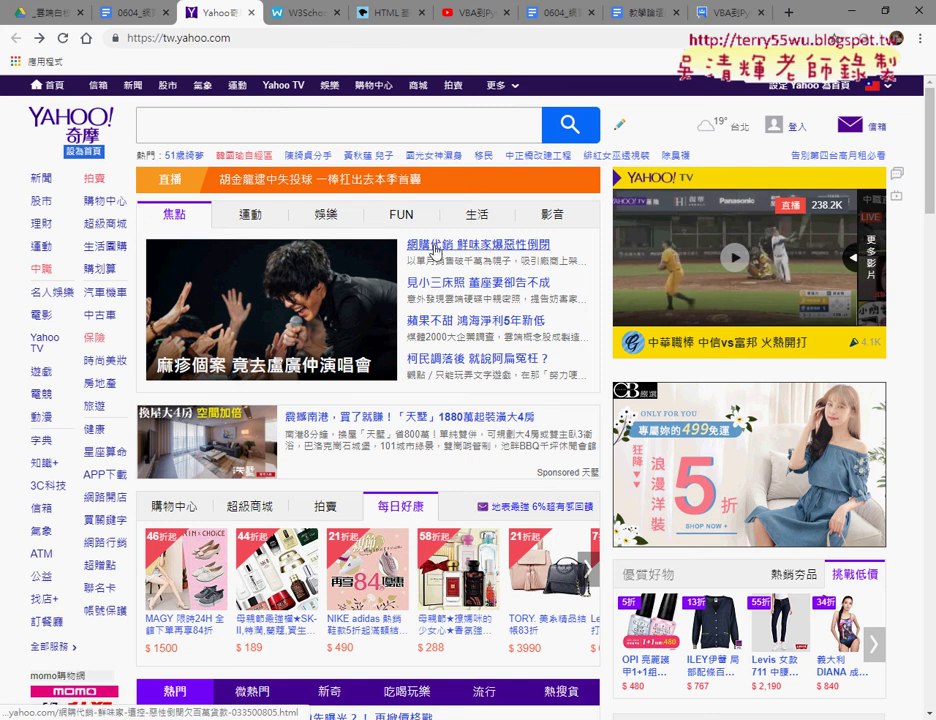
Select the lead 焦點 headline text, glance at 運動, and return to 焦點.
drag(406, 244, 553, 241)
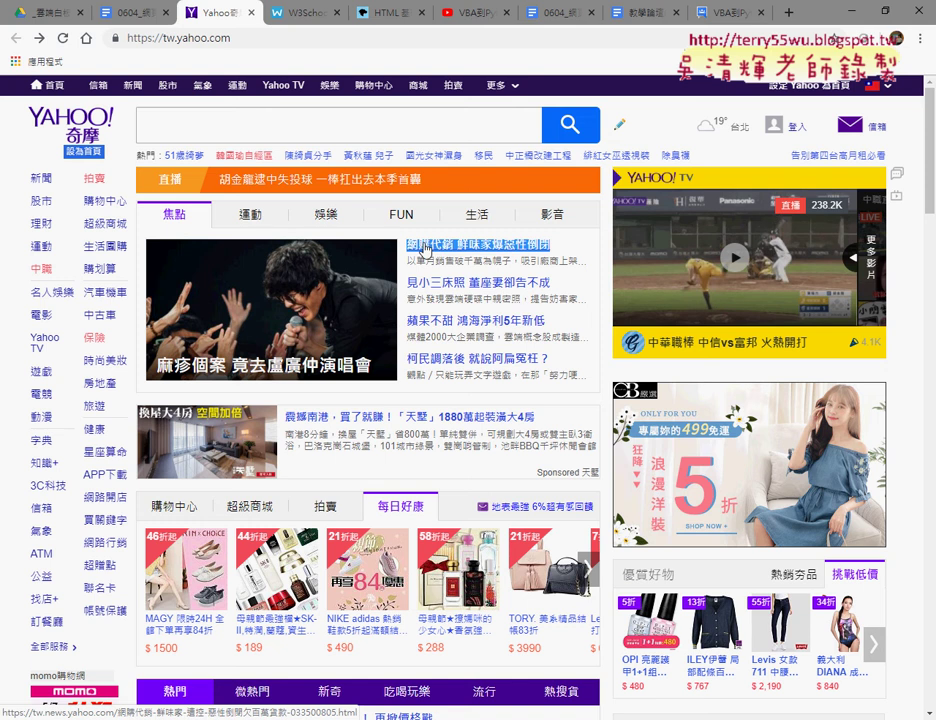
click(250, 214)
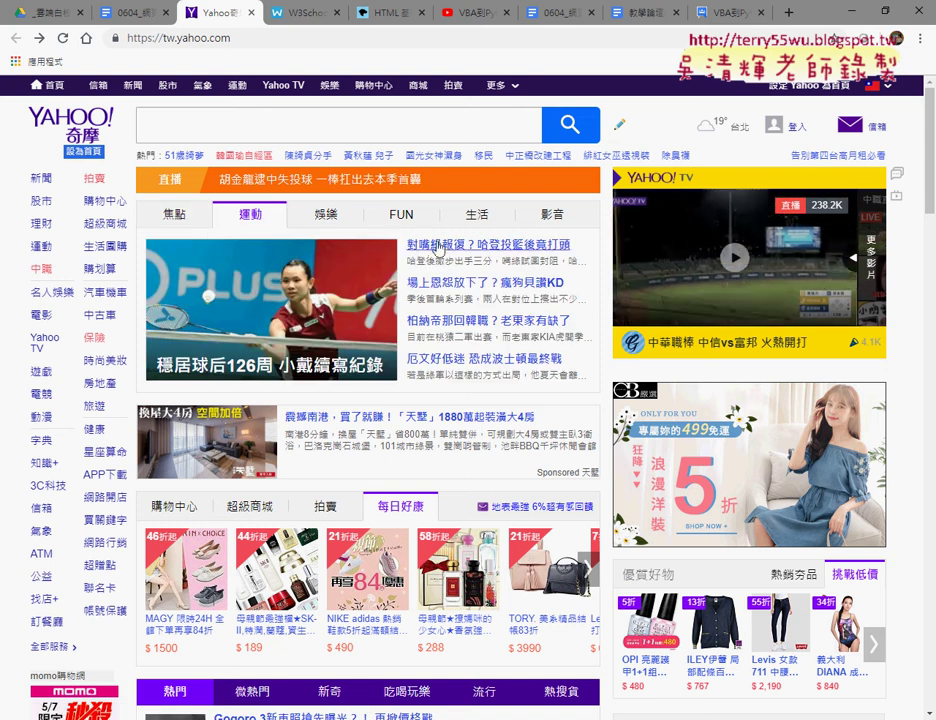
click(168, 224)
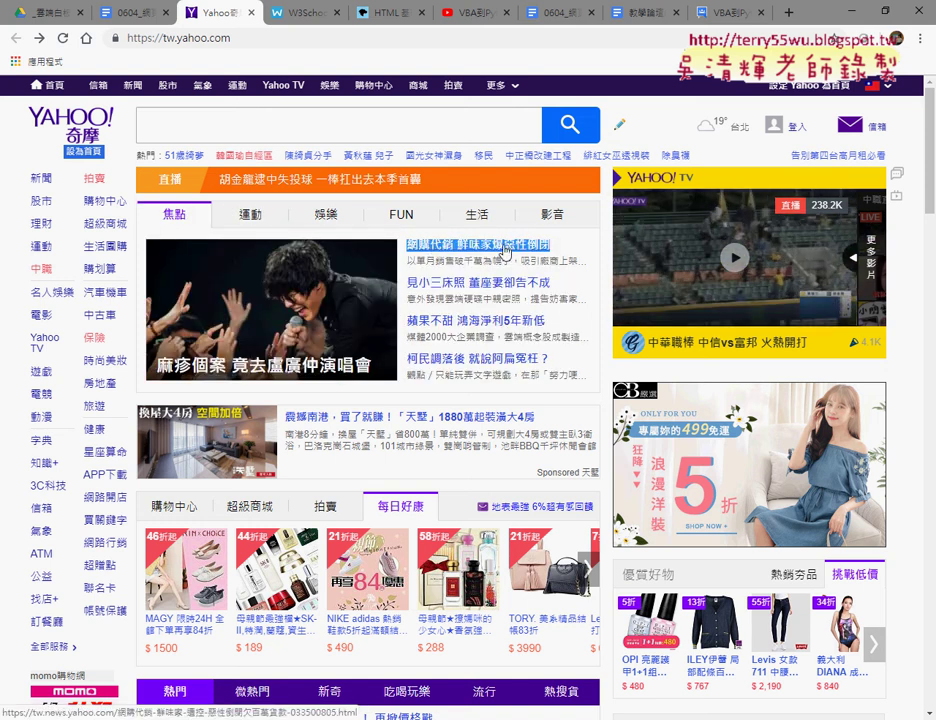
click(554, 216)
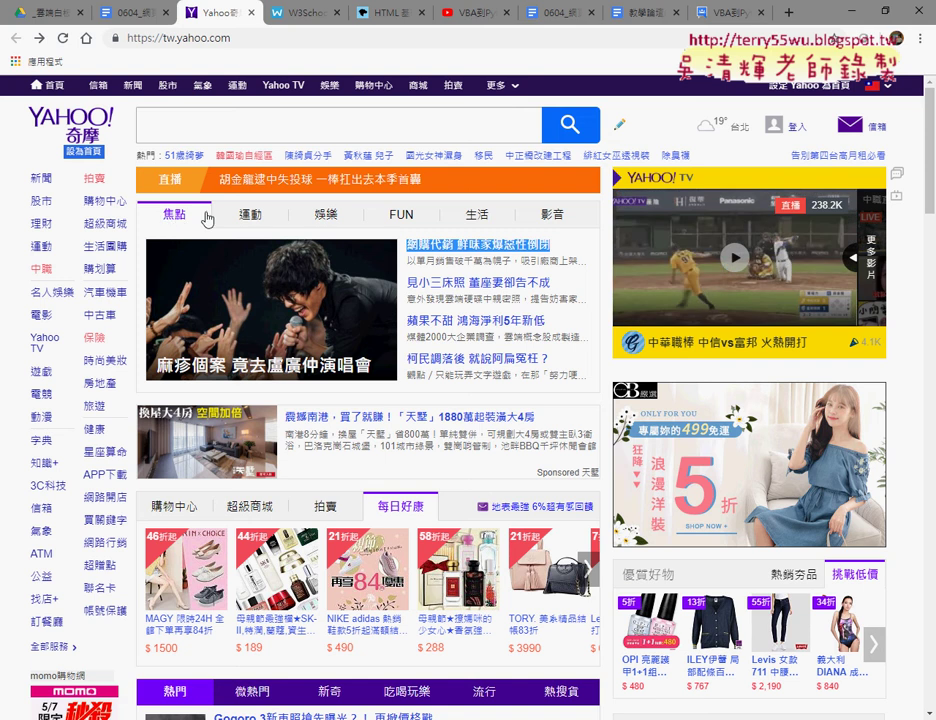
Browse the 運動, 娛樂 and FUN headline categories.
click(249, 216)
click(334, 219)
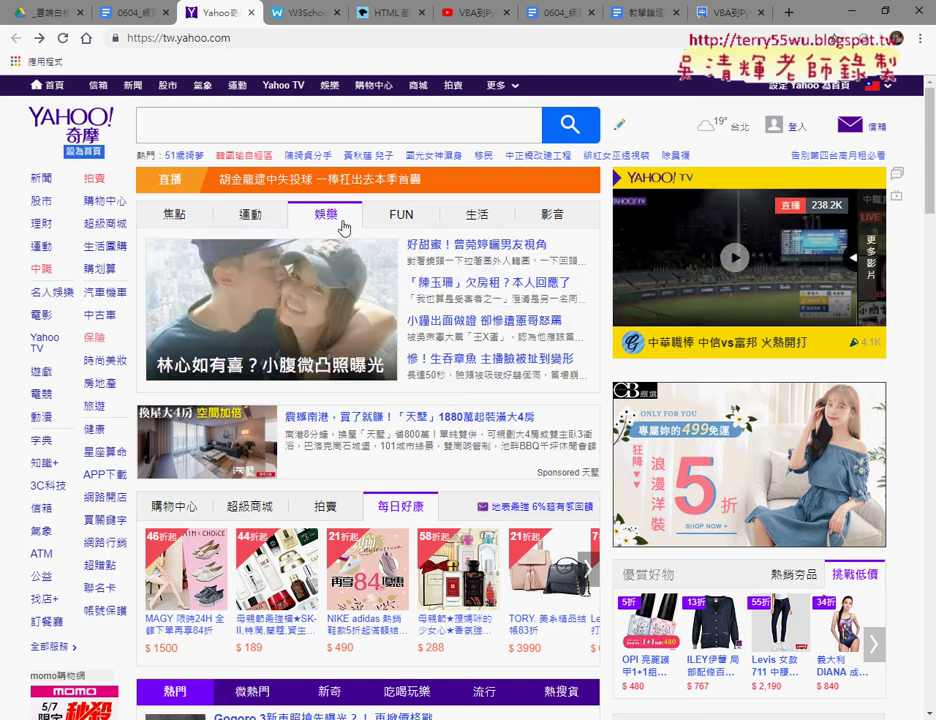
click(403, 228)
click(485, 210)
click(558, 221)
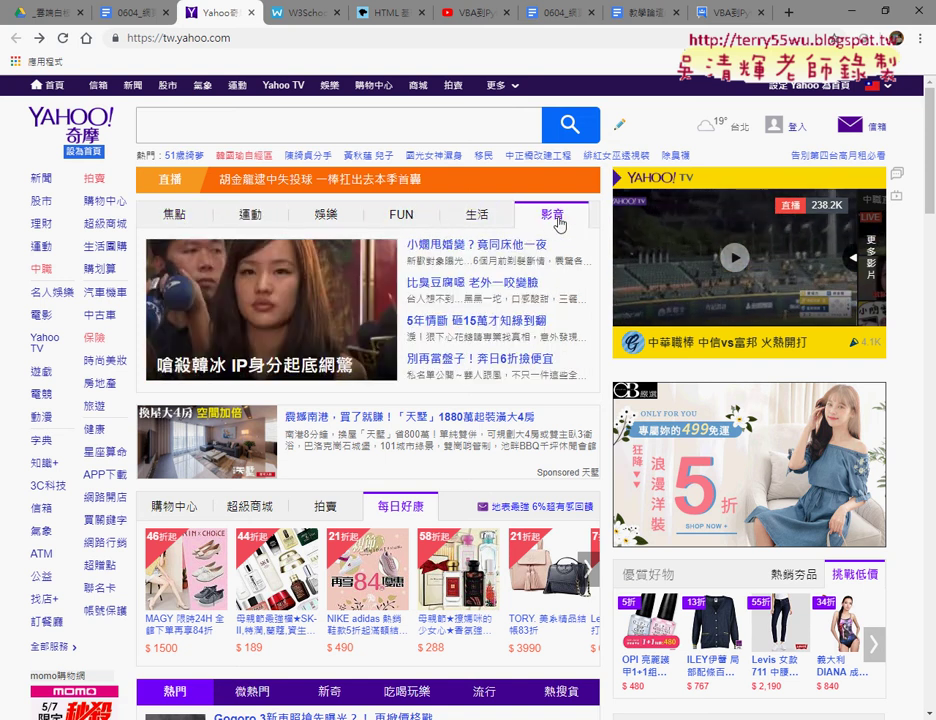
Return to 焦點 and inspect the lead headline link with 檢查.
click(175, 215)
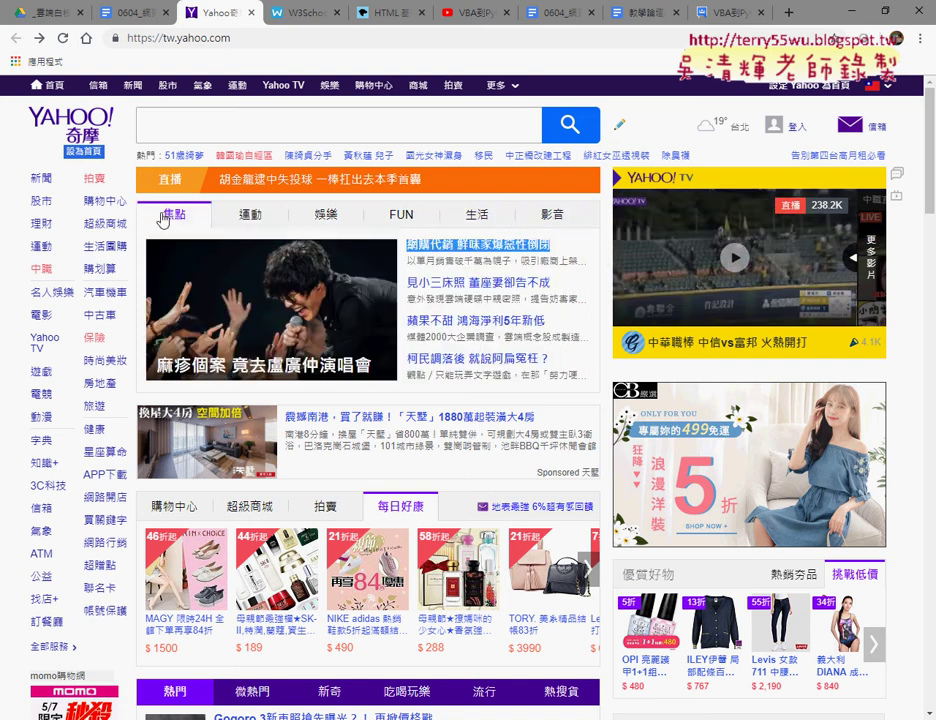
right_click(485, 248)
click(515, 423)
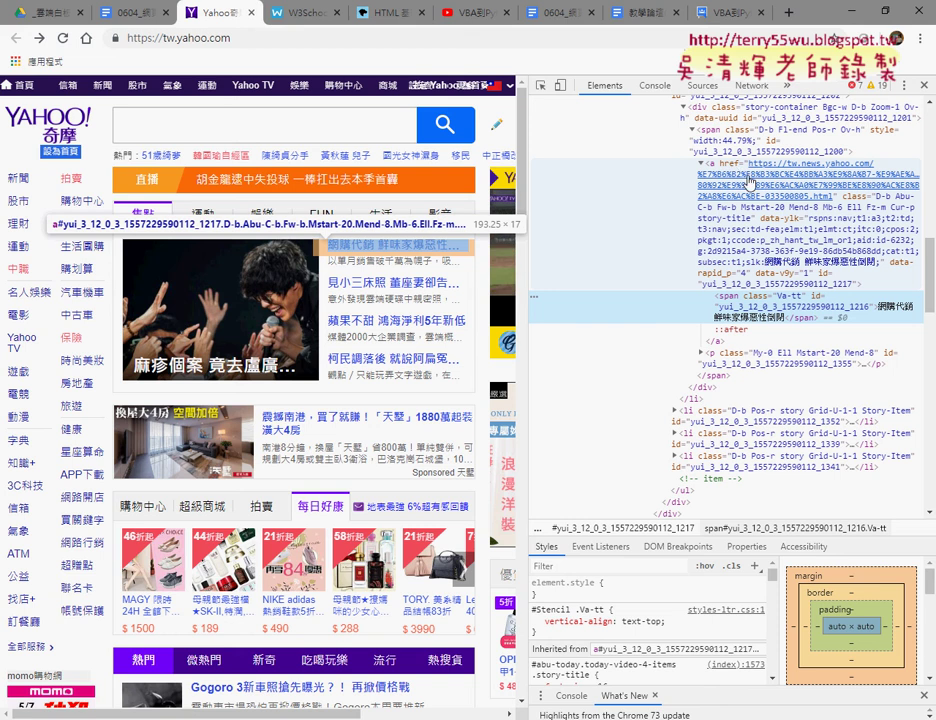
Select the headline's <a> element and its full 'D-b Abu-C-b … story-title' class value.
click(855, 203)
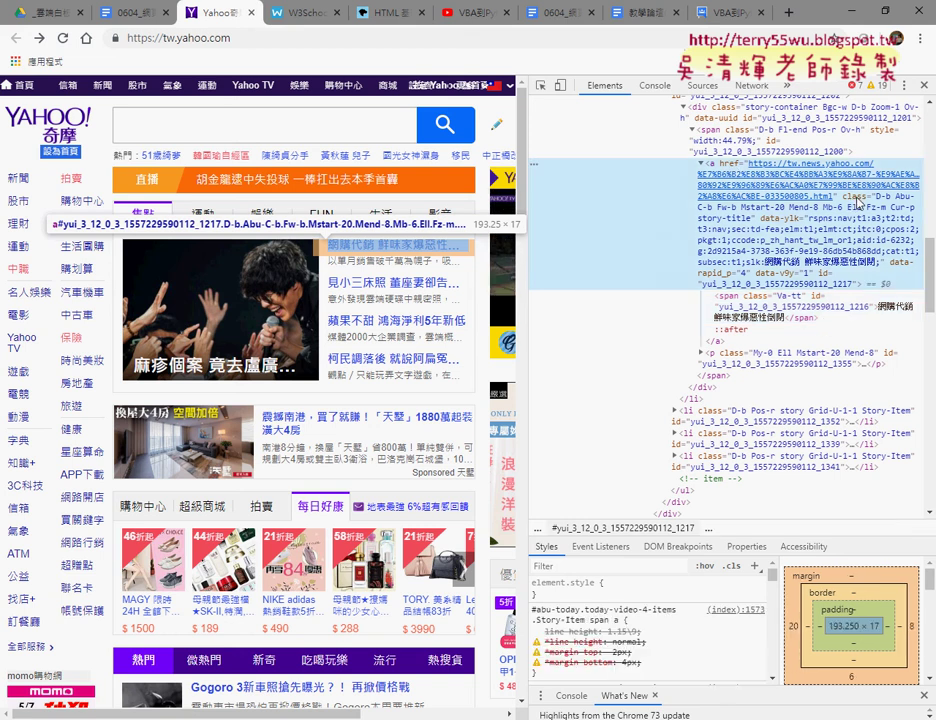
double_click(879, 200)
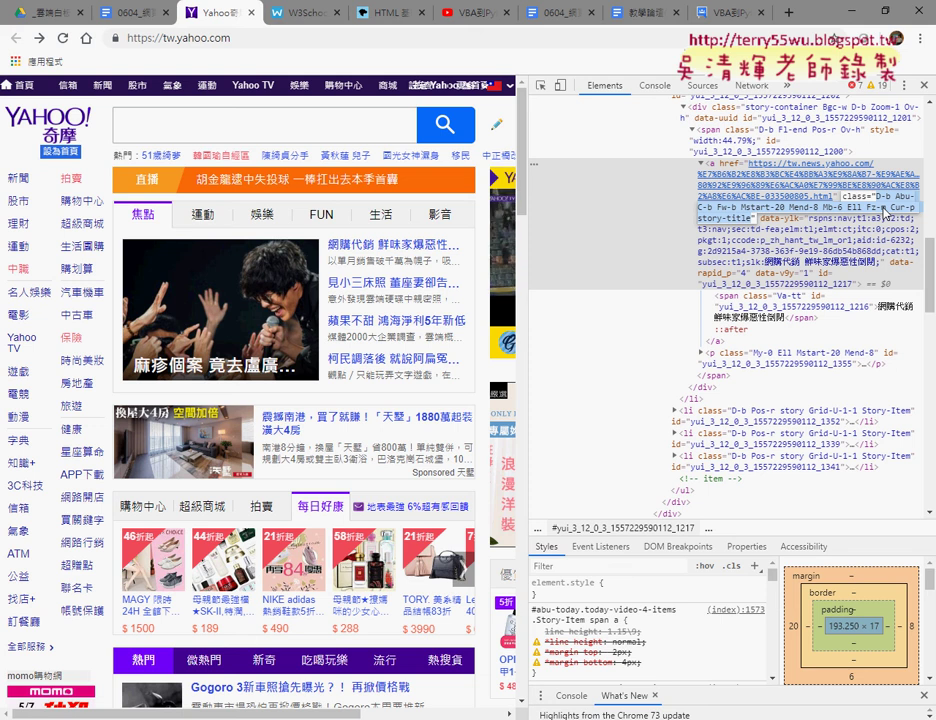
Copy the headline class and search the Elements markup for it, finding 24 matches.
key(ctrl+c)
key(ctrl+f)
key(ctrl+v)
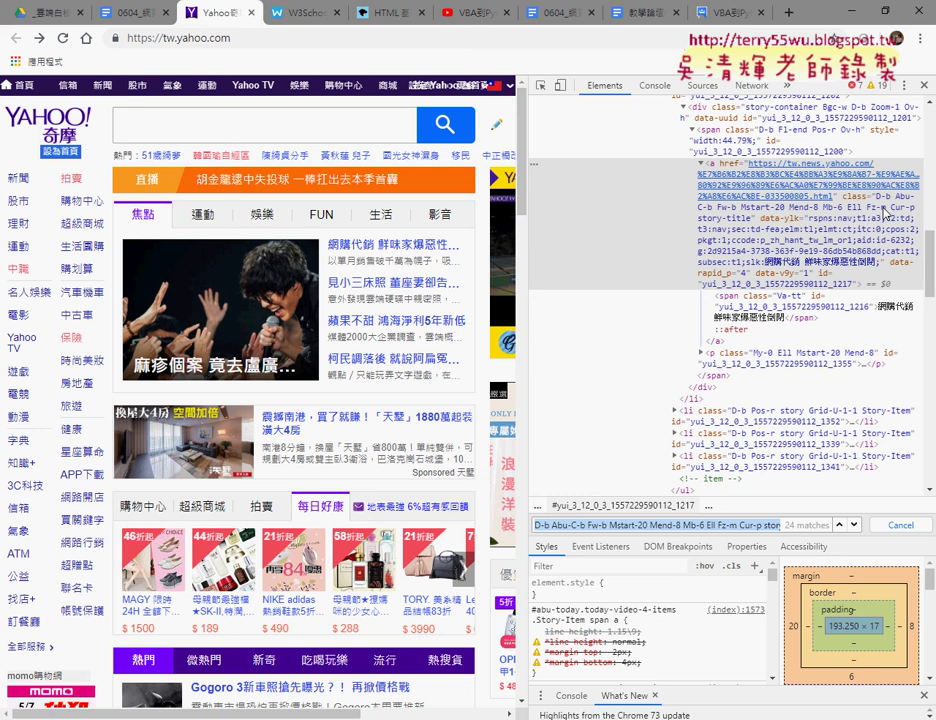
right_click(638, 530)
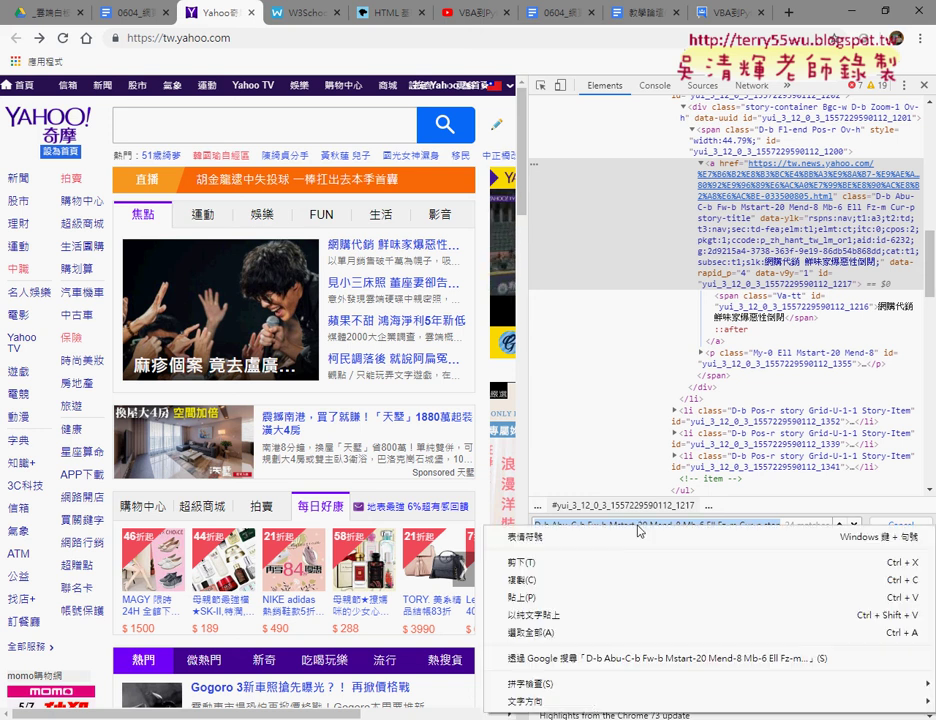
click(568, 597)
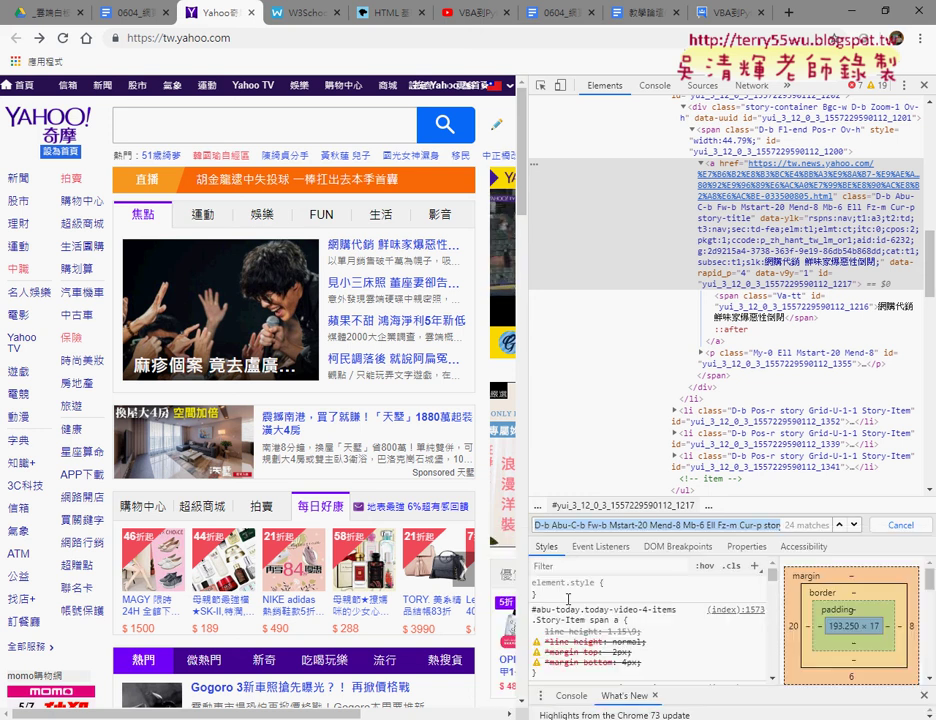
key(Return)
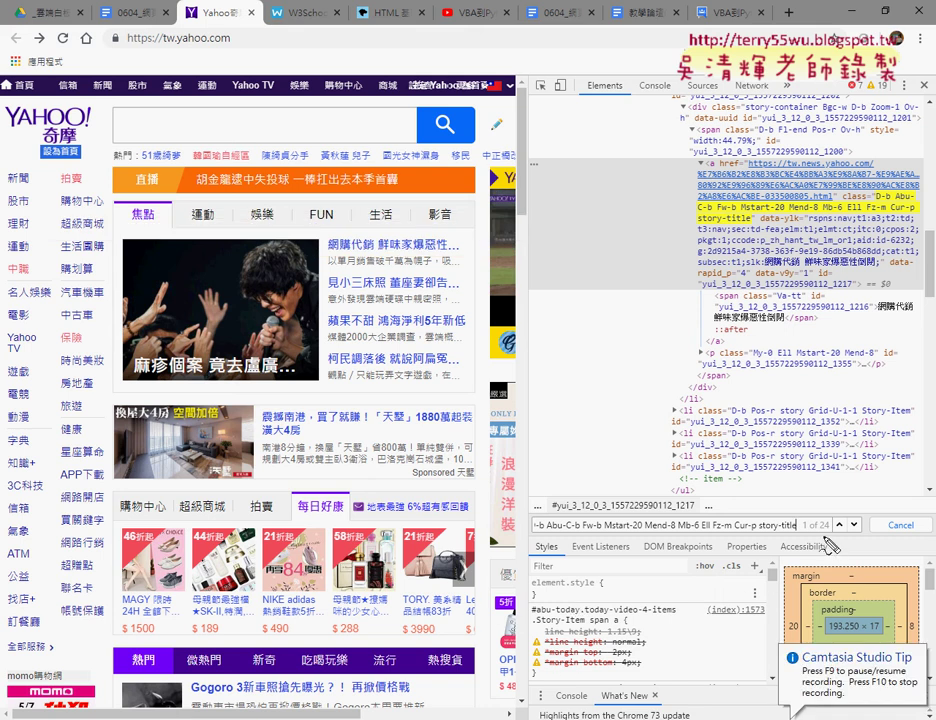
Close the markup search and return to the Eclipse script.
drag(799, 534, 813, 534)
drag(675, 447, 697, 200)
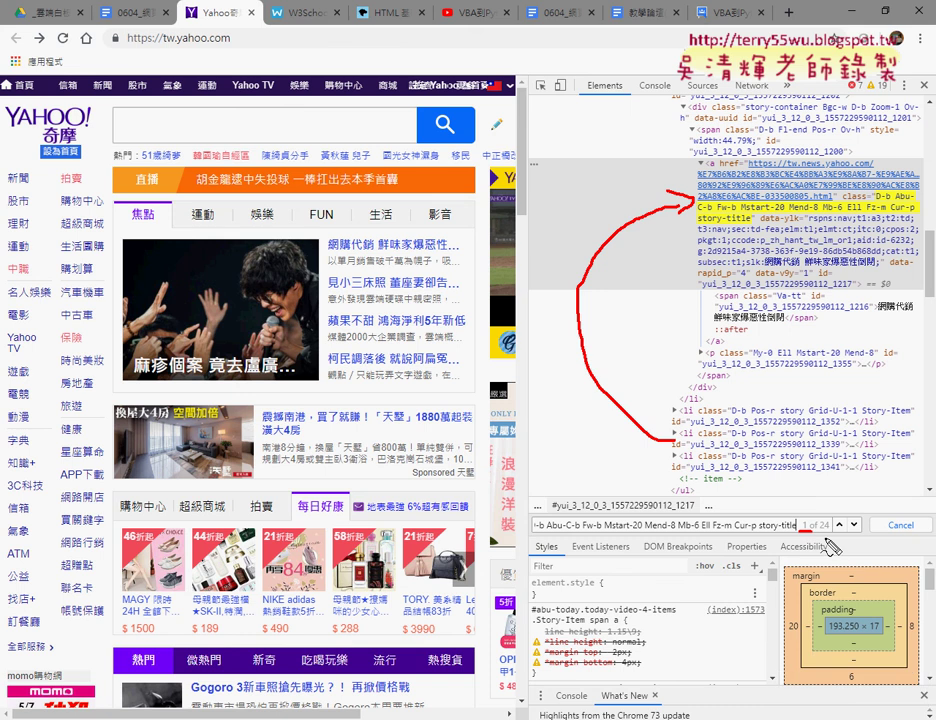
mouse_move(818, 532)
mouse_down()
mouse_move(846, 526)
mouse_move(582, 548)
mouse_up()
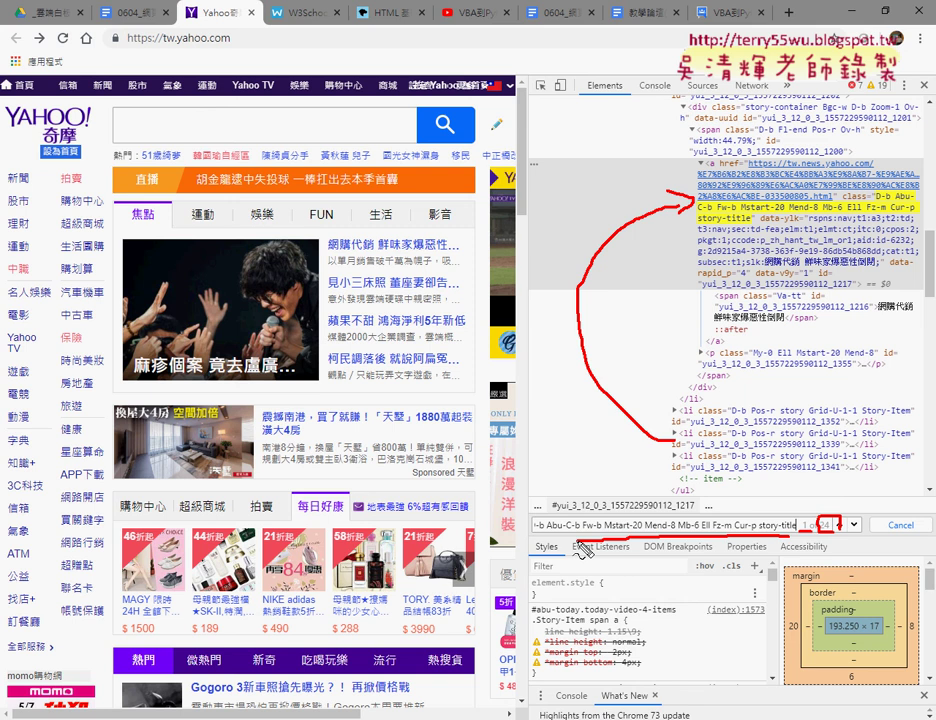
key(Escape)
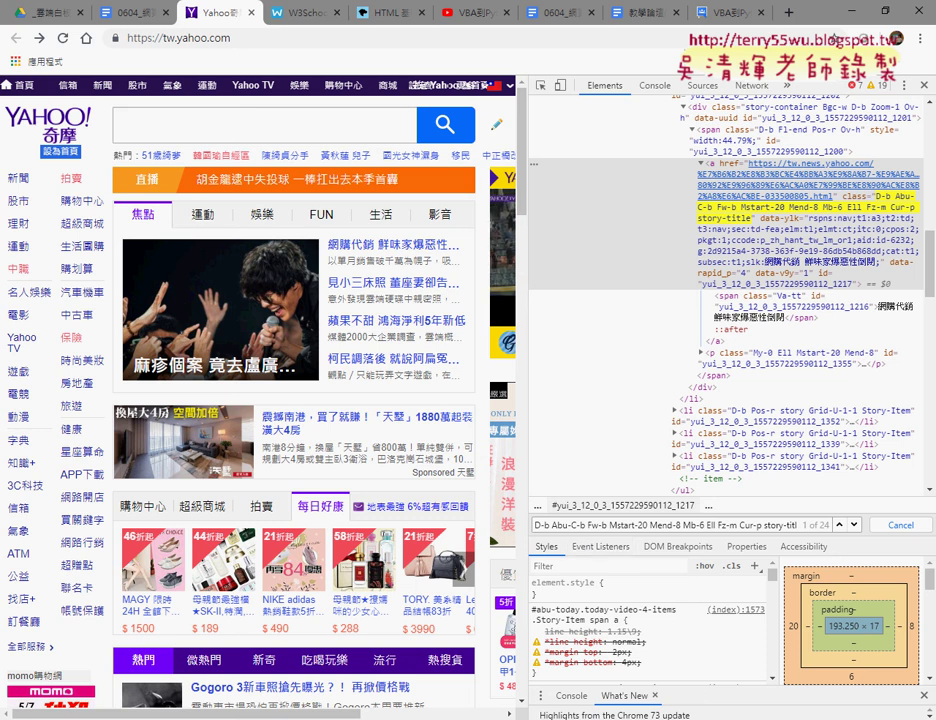
key(alt+Tab)
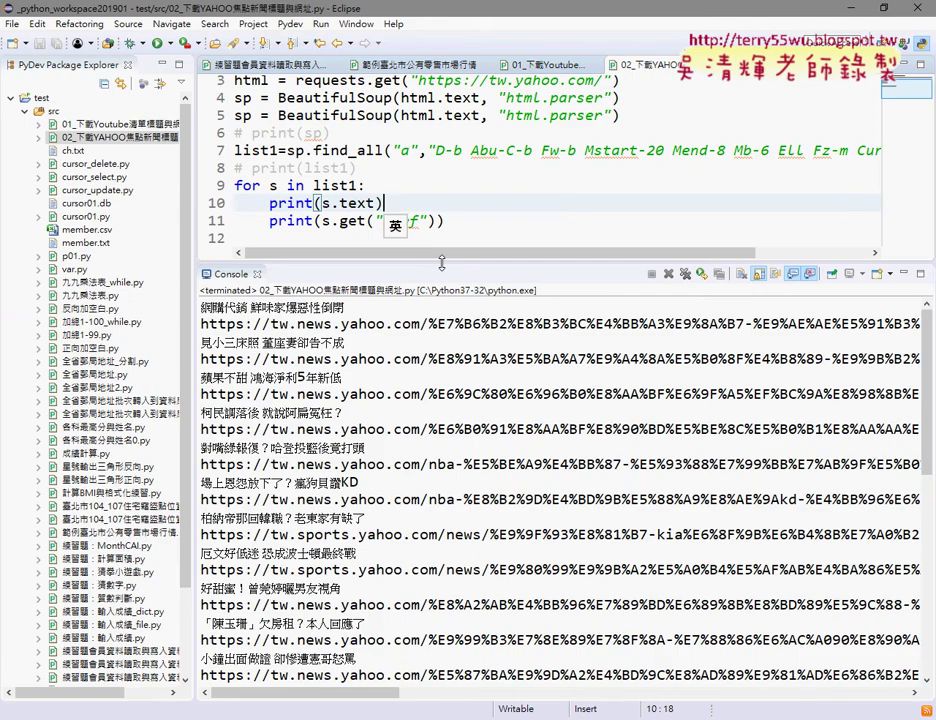
Copy all the code from the 01_下載Youtube playlist scraper script.
click(540, 64)
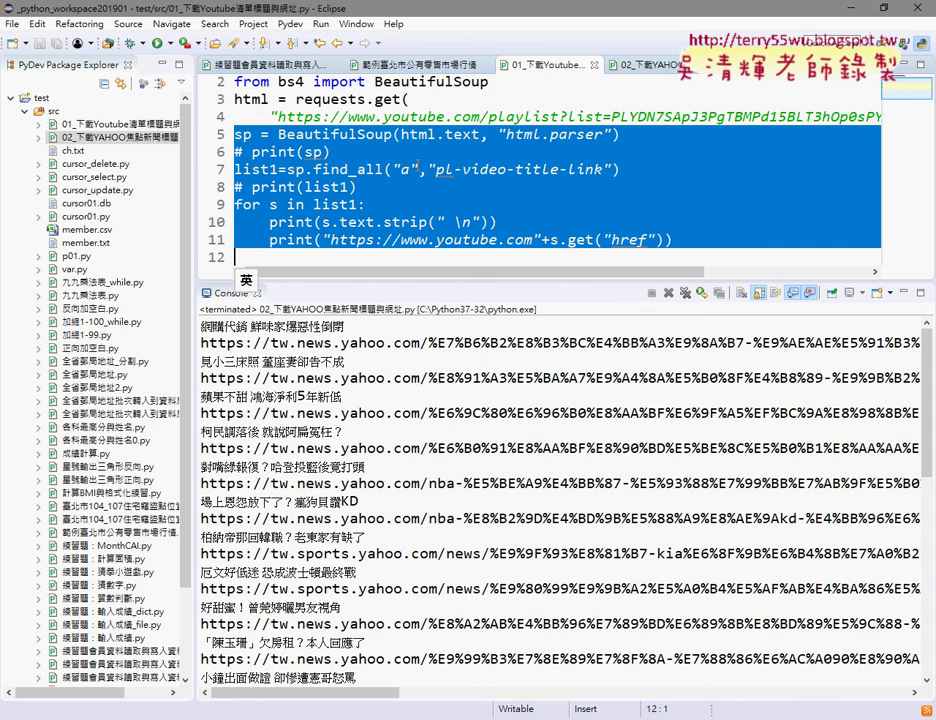
drag(236, 257, 236, 70)
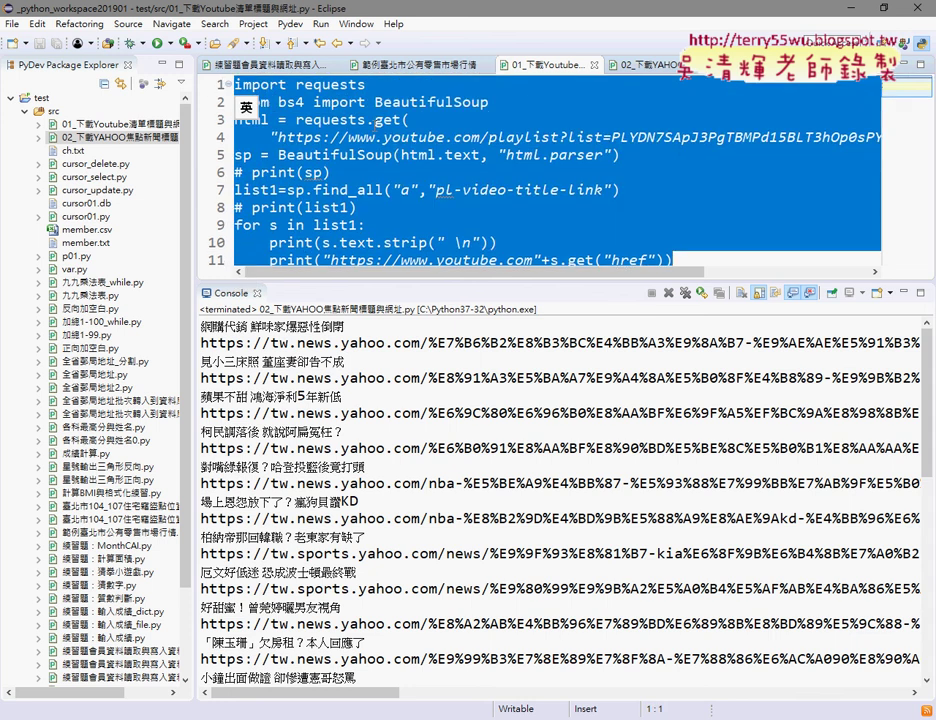
right_click(398, 128)
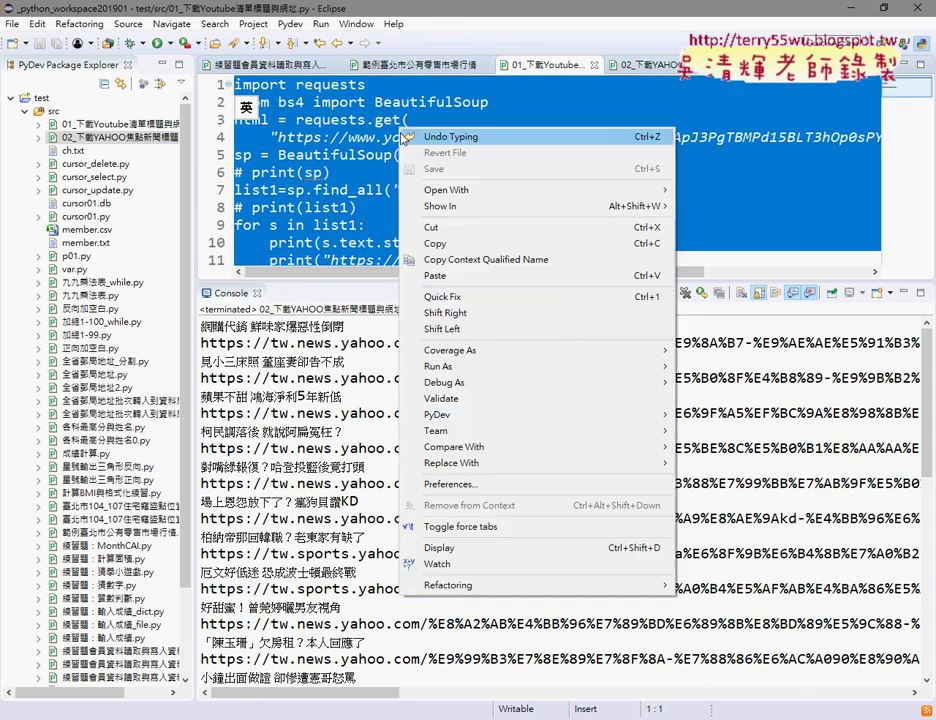
click(450, 243)
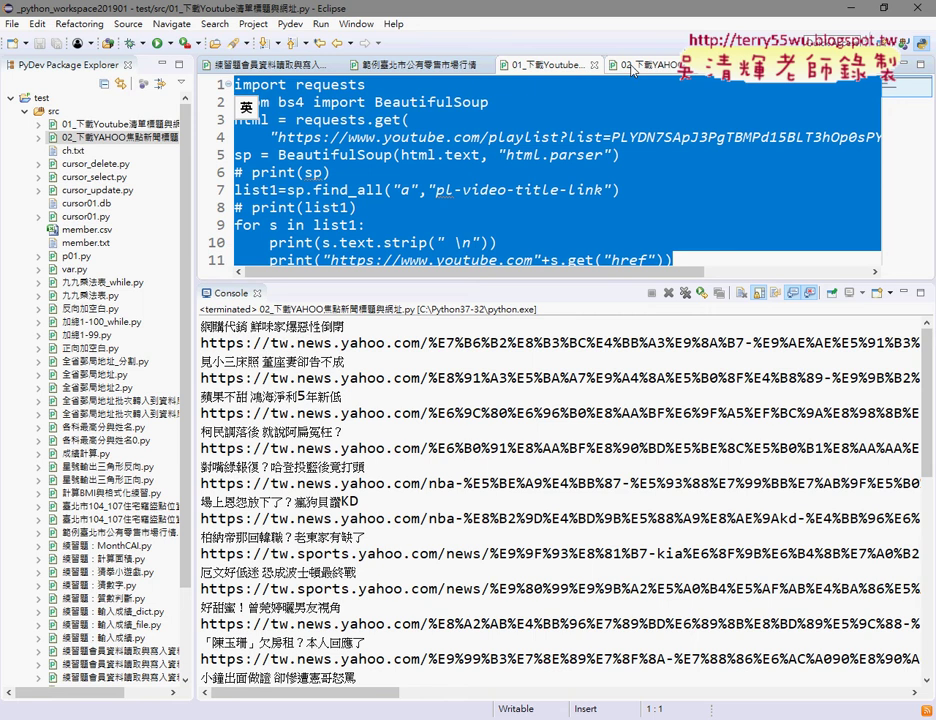
Replace everything in the 02_下載YAHOO script with the copied YouTube code.
click(632, 66)
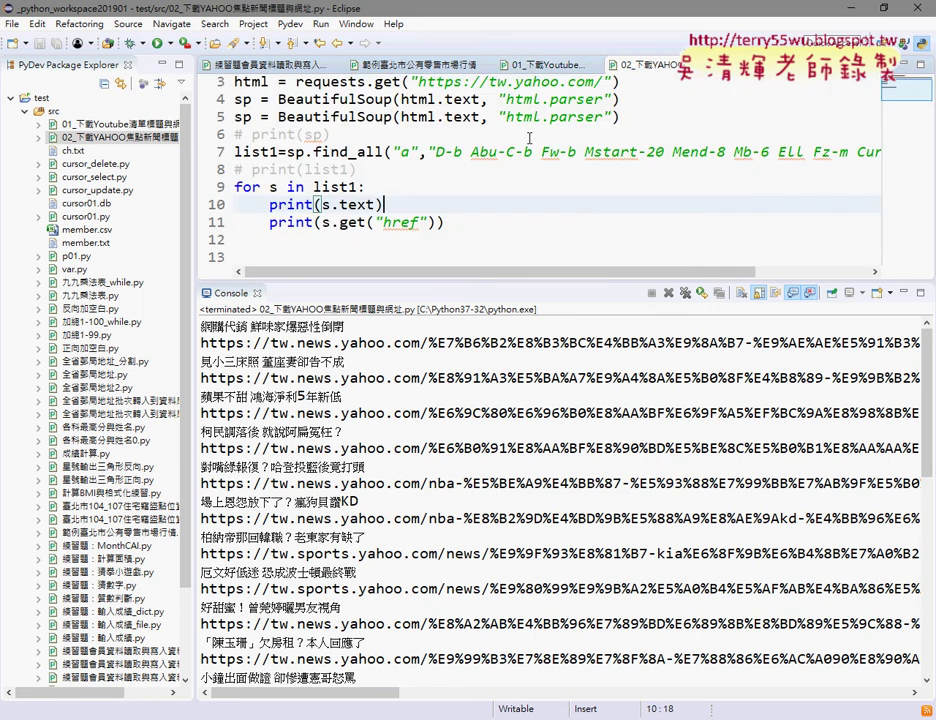
key(ctrl+a)
key(ctrl+v)
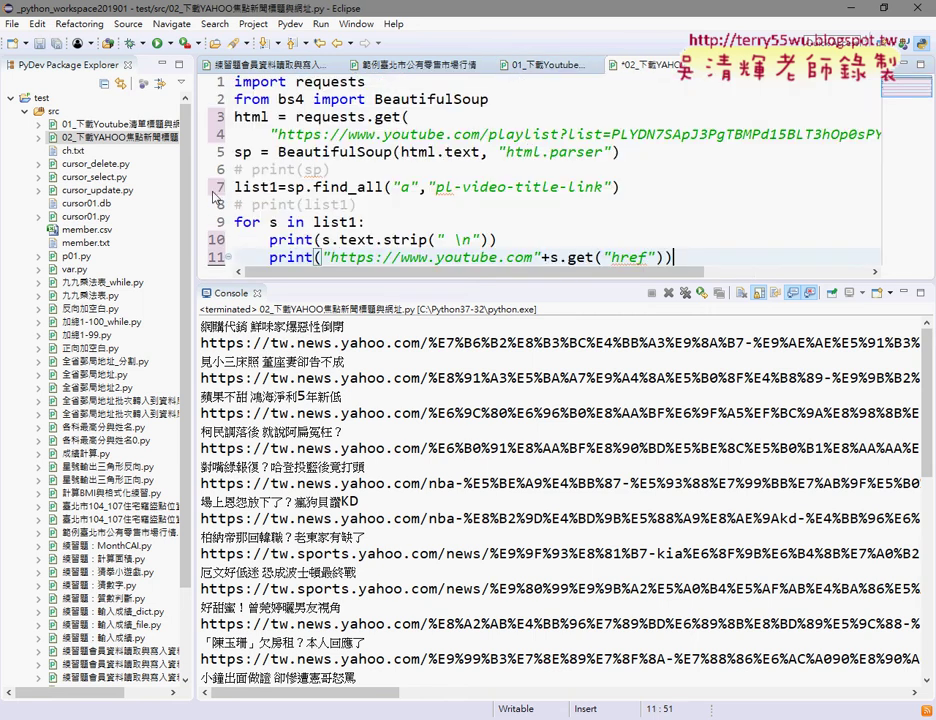
double_click(680, 62)
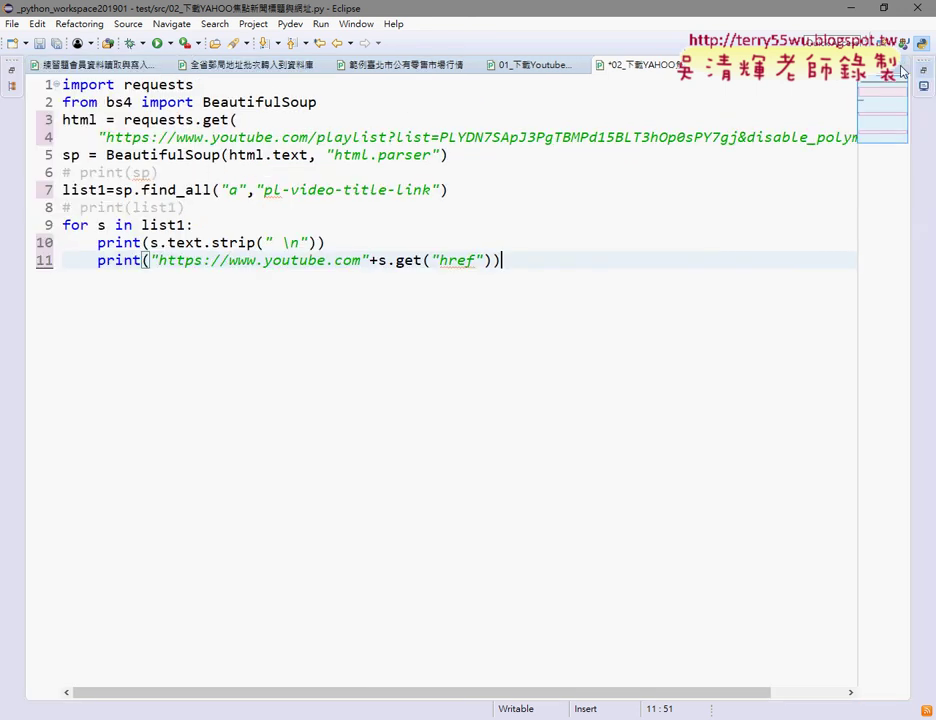
key(alt+Tab)
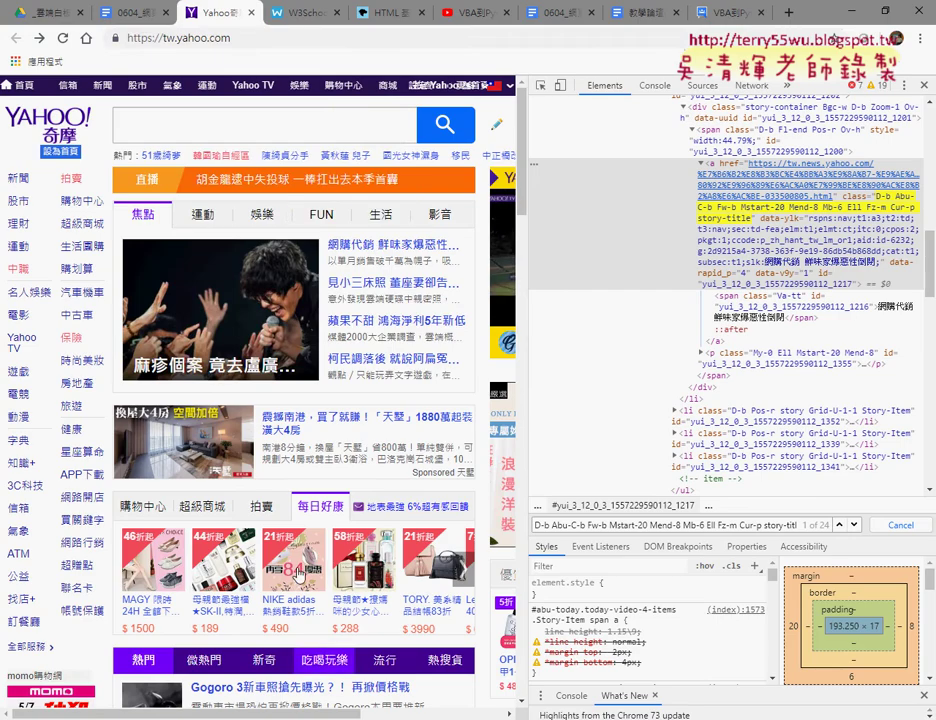
click(236, 36)
right_click(214, 42)
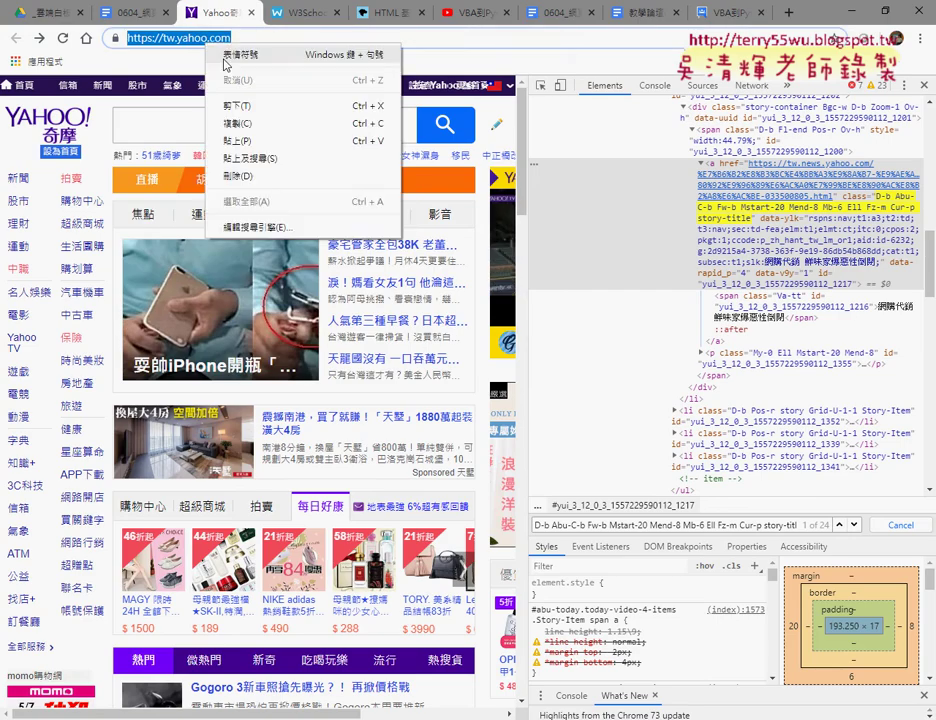
click(240, 123)
key(alt+Tab)
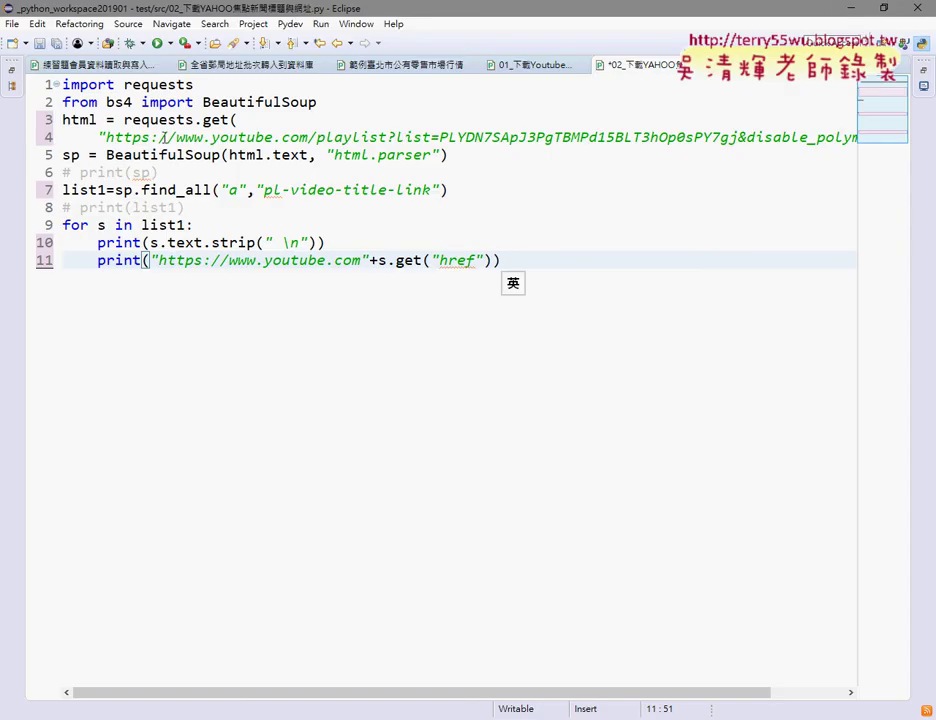
mouse_move(100, 137)
mouse_down()
mouse_move(857, 137)
mouse_move(840, 137)
mouse_up()
right_click(660, 138)
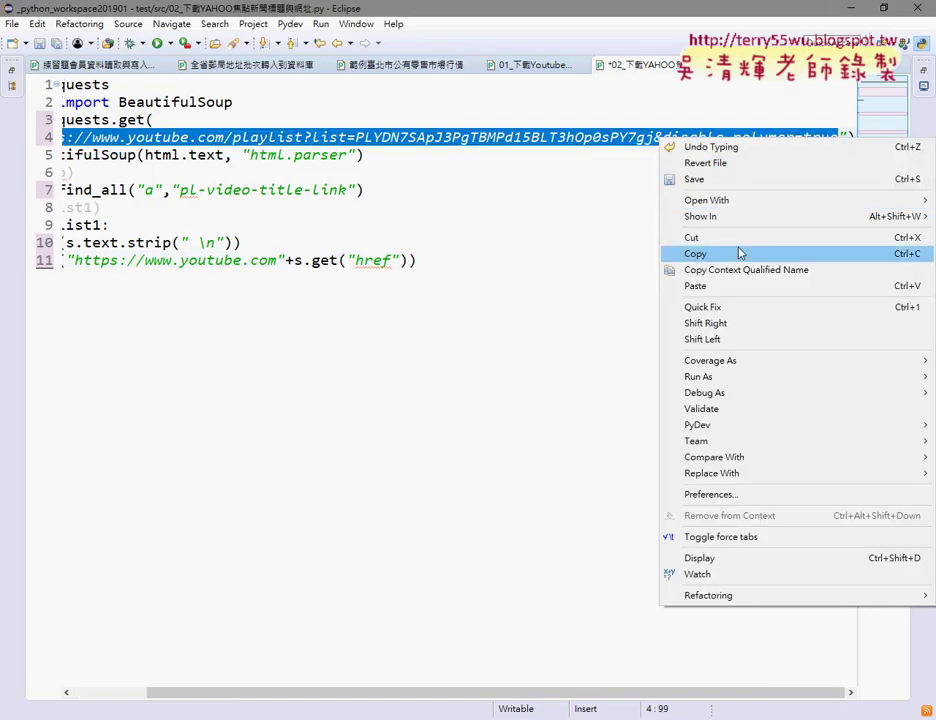
click(683, 286)
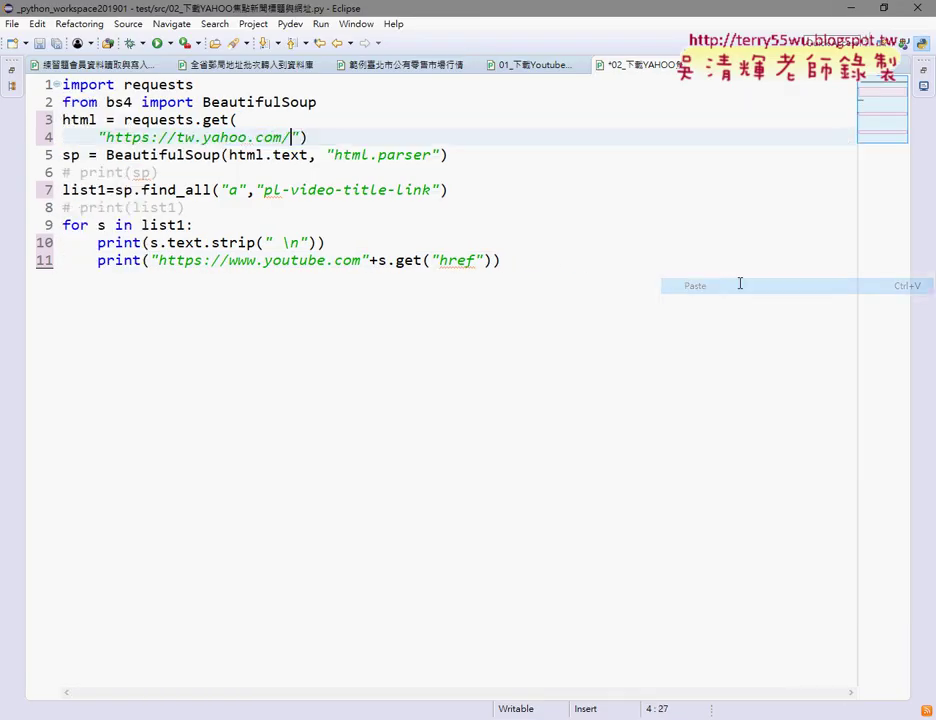
click(280, 124)
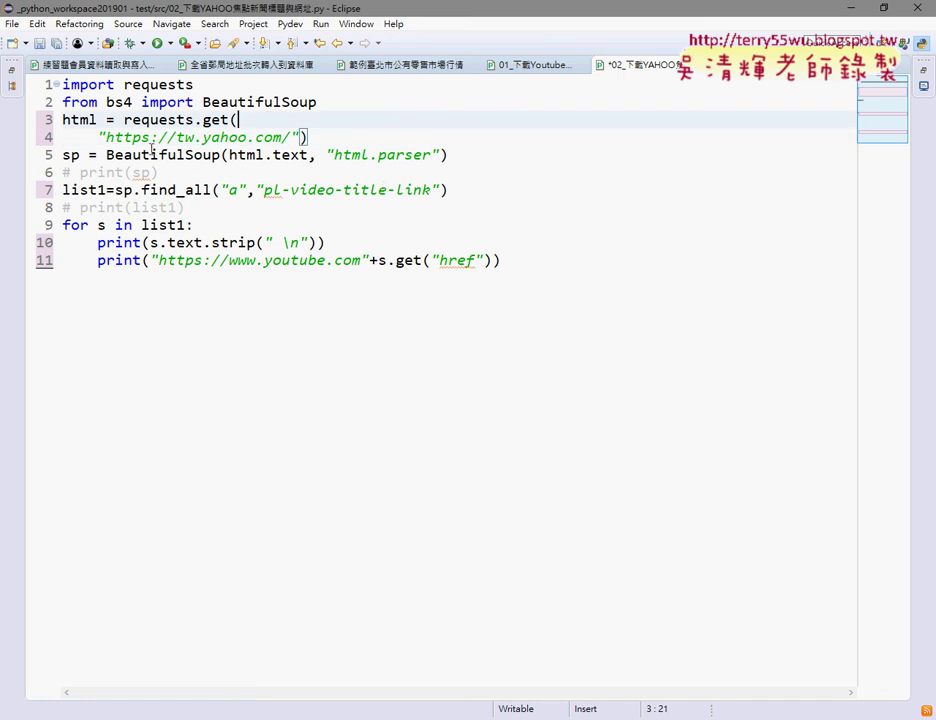
Review the BeautifulSoup call and sp variable uses on line 5.
drag(106, 155, 220, 155)
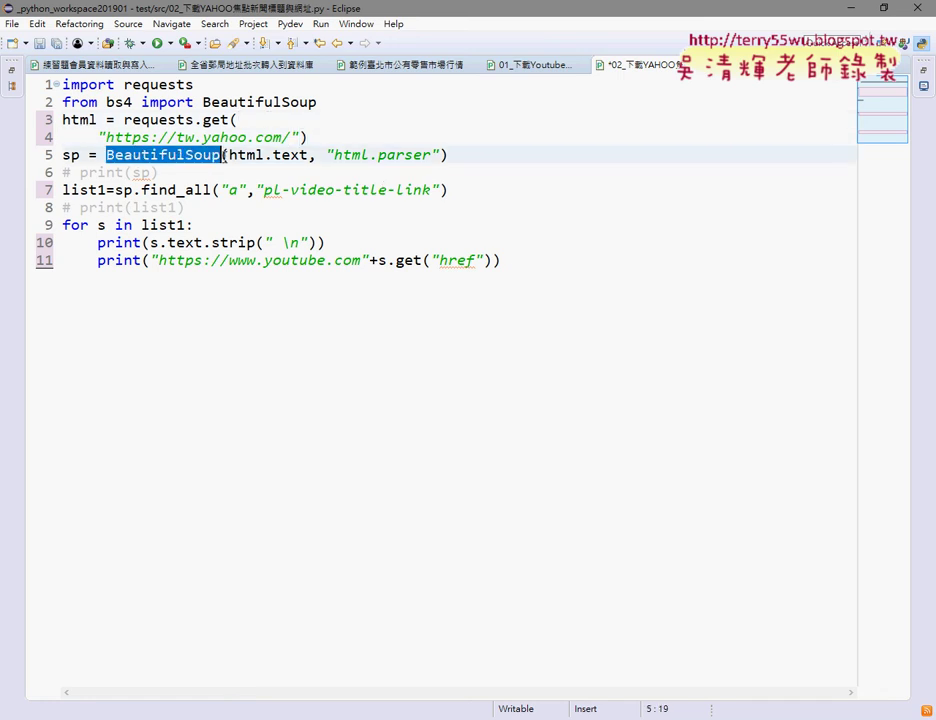
click(82, 155)
drag(82, 155, 55, 155)
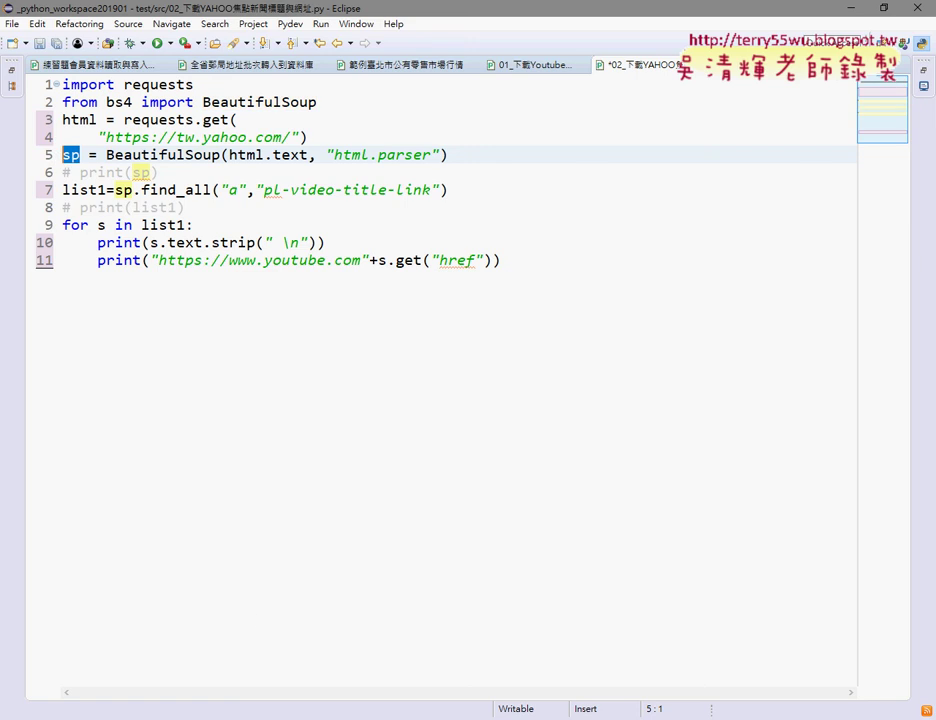
key(alt+Tab)
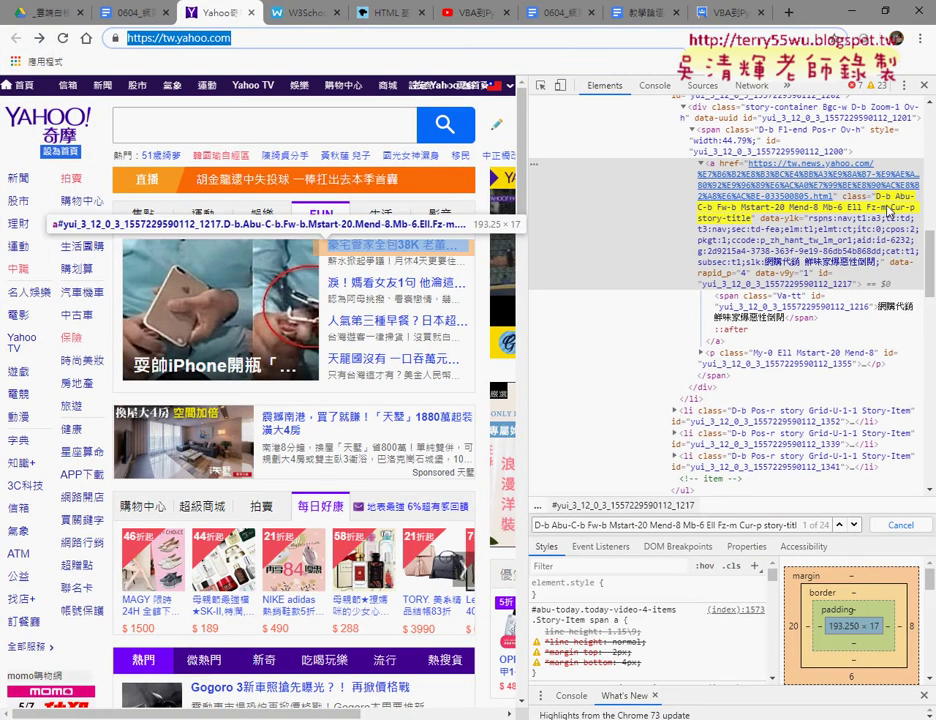
Copy the headline link's class value with 複製 in Elements and return to Eclipse.
double_click(887, 210)
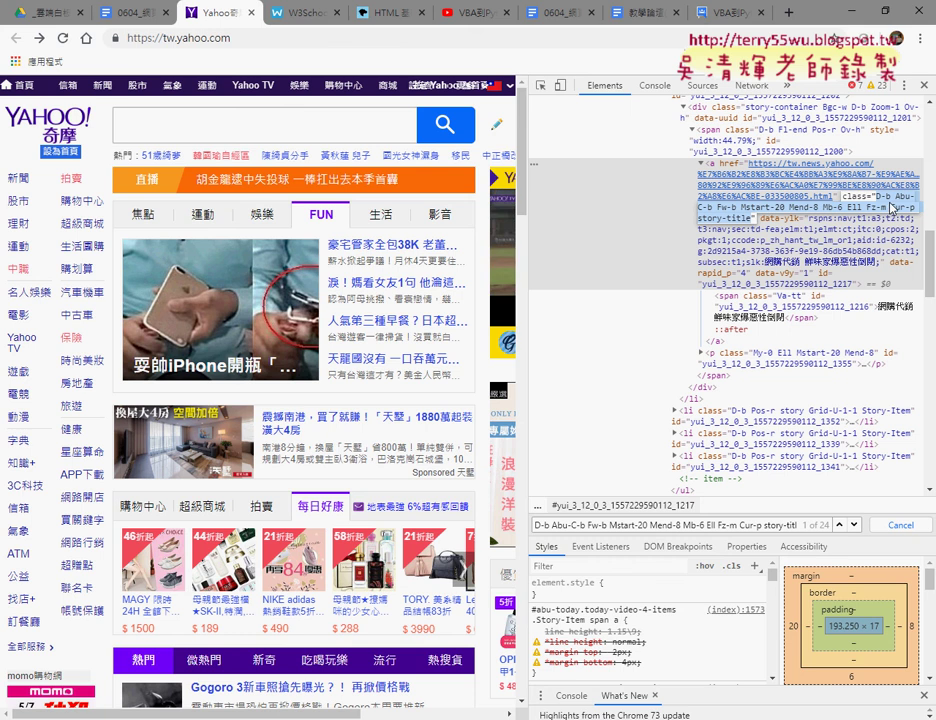
right_click(890, 208)
click(665, 257)
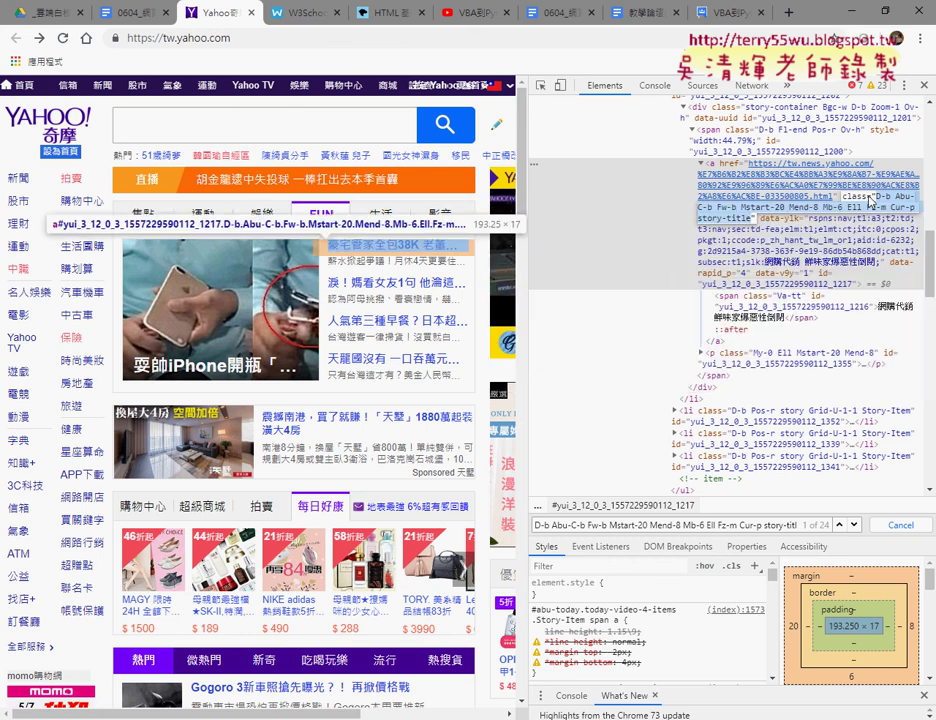
key(alt+Tab)
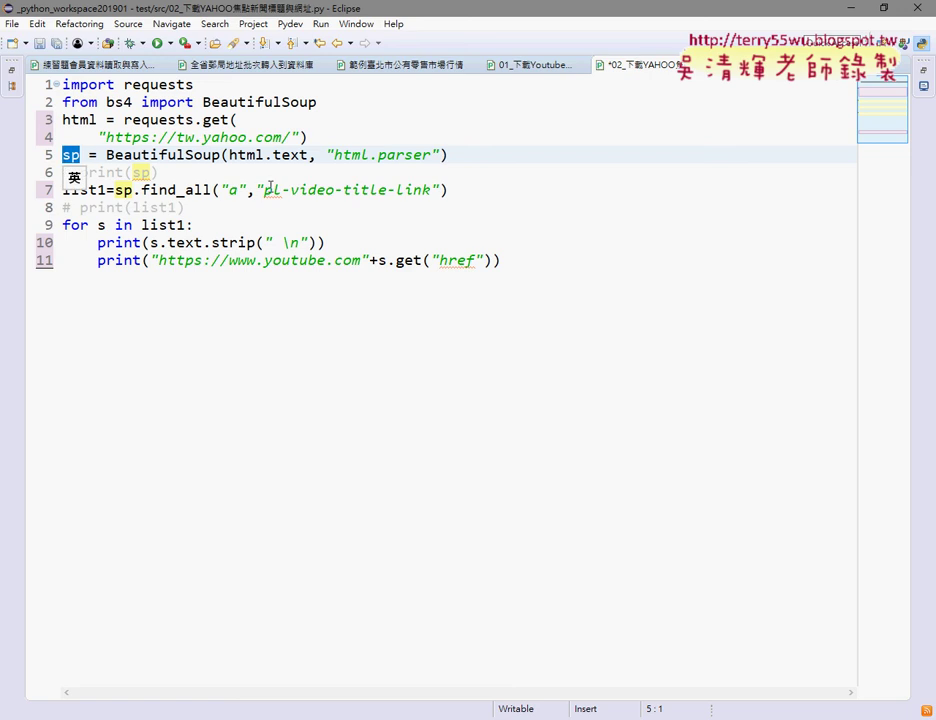
Paste the Yahoo story-title class over pl-video-title-link in line 7's find_all.
drag(264, 189, 432, 189)
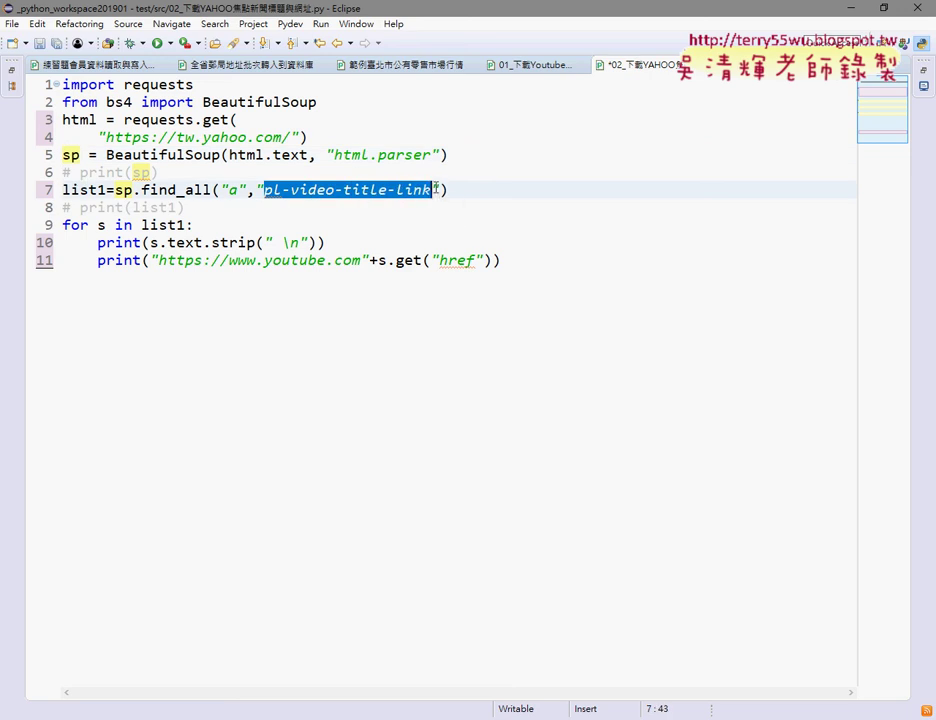
key(shift)
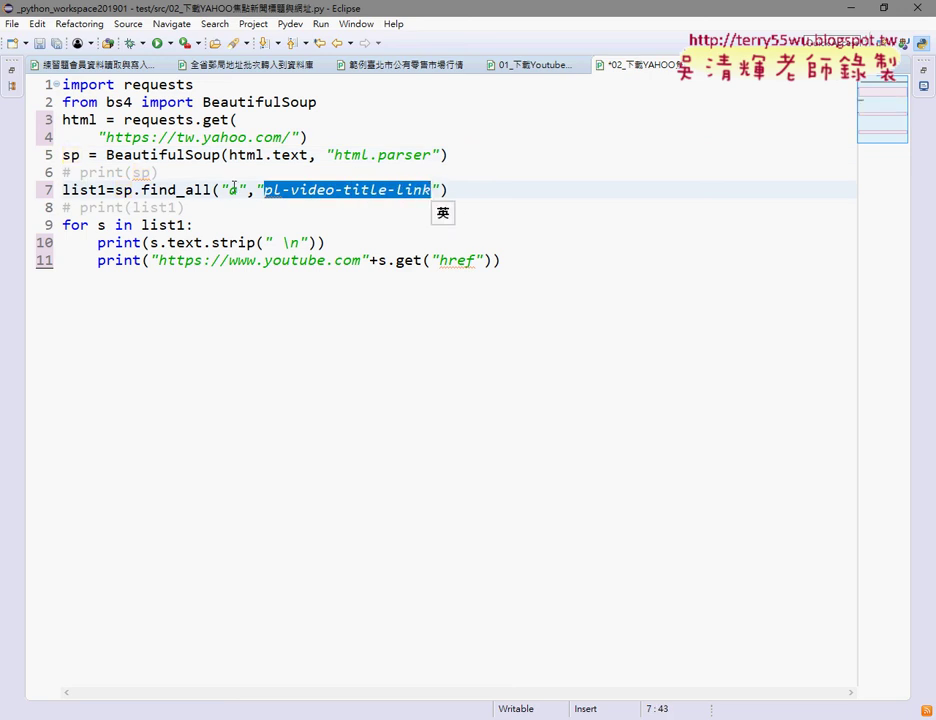
right_click(332, 188)
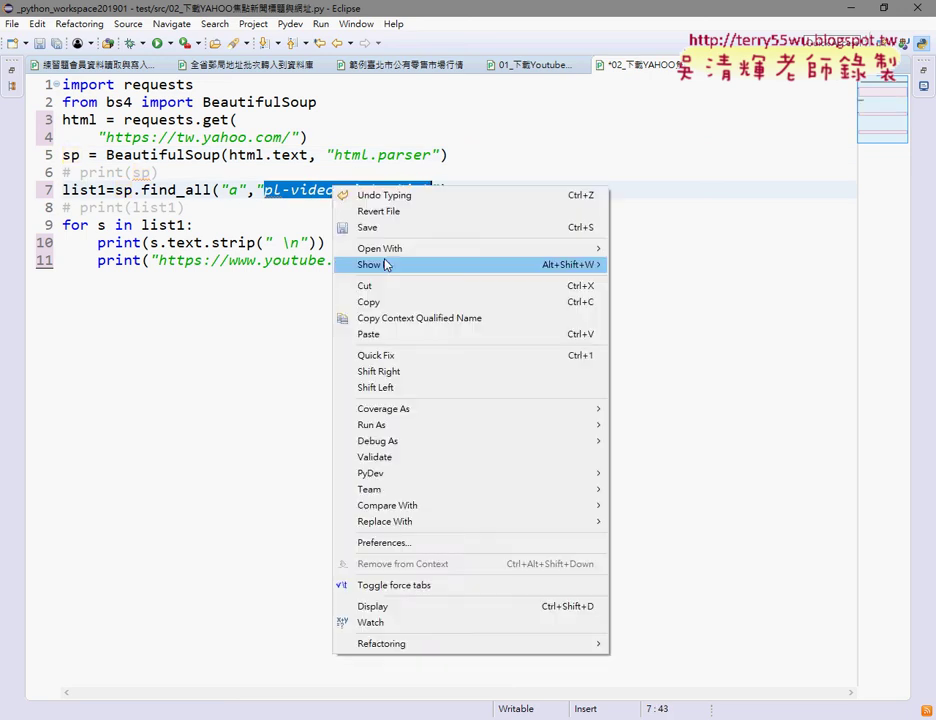
click(403, 333)
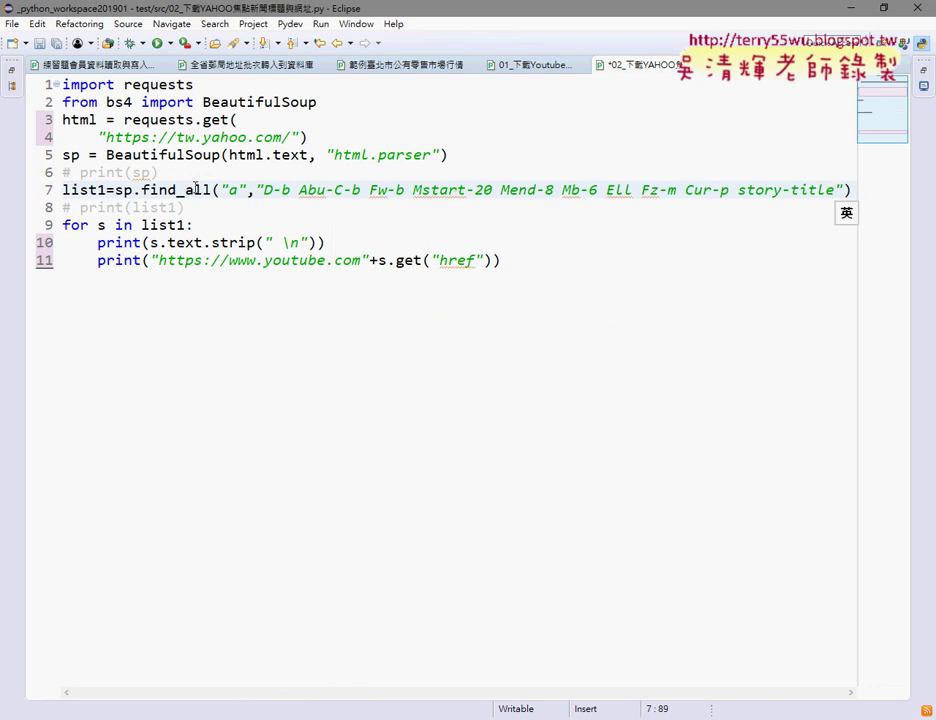
drag(211, 190, 185, 190)
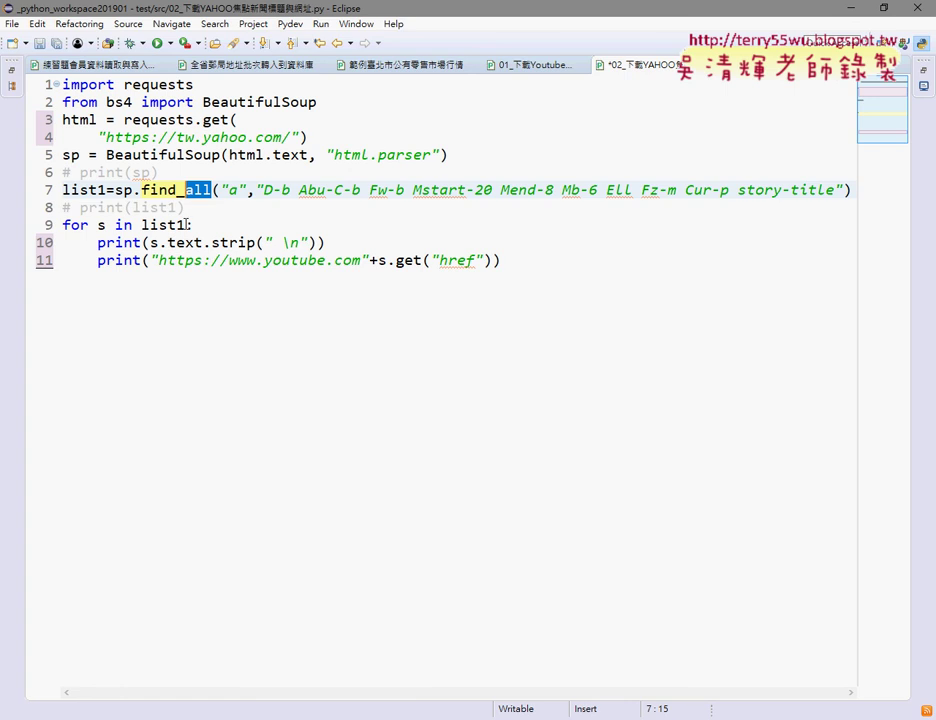
drag(186, 225, 98, 225)
click(105, 225)
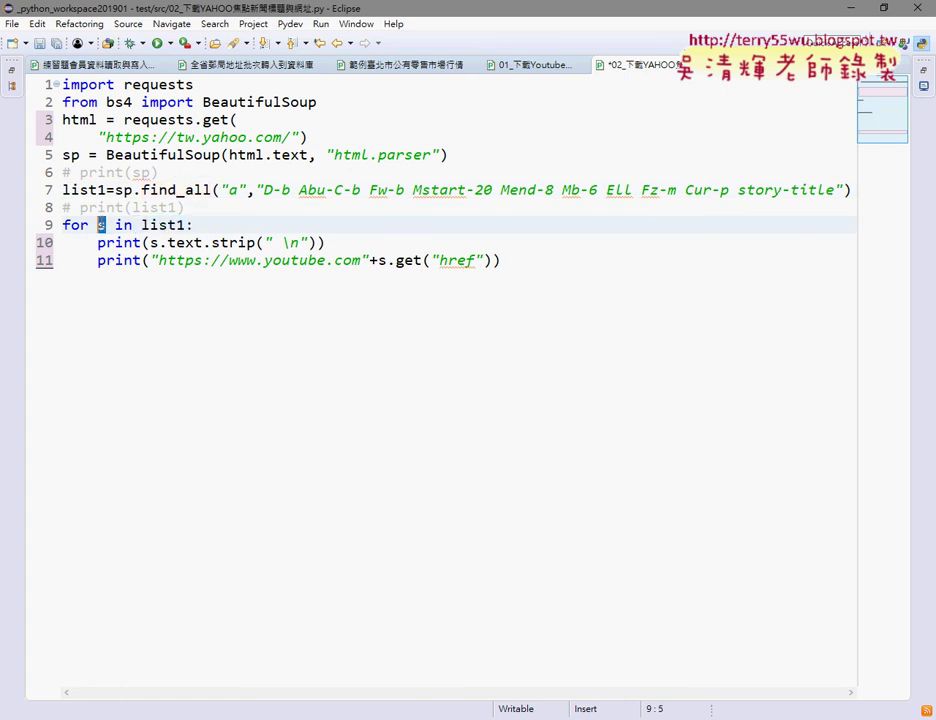
drag(203, 242, 316, 242)
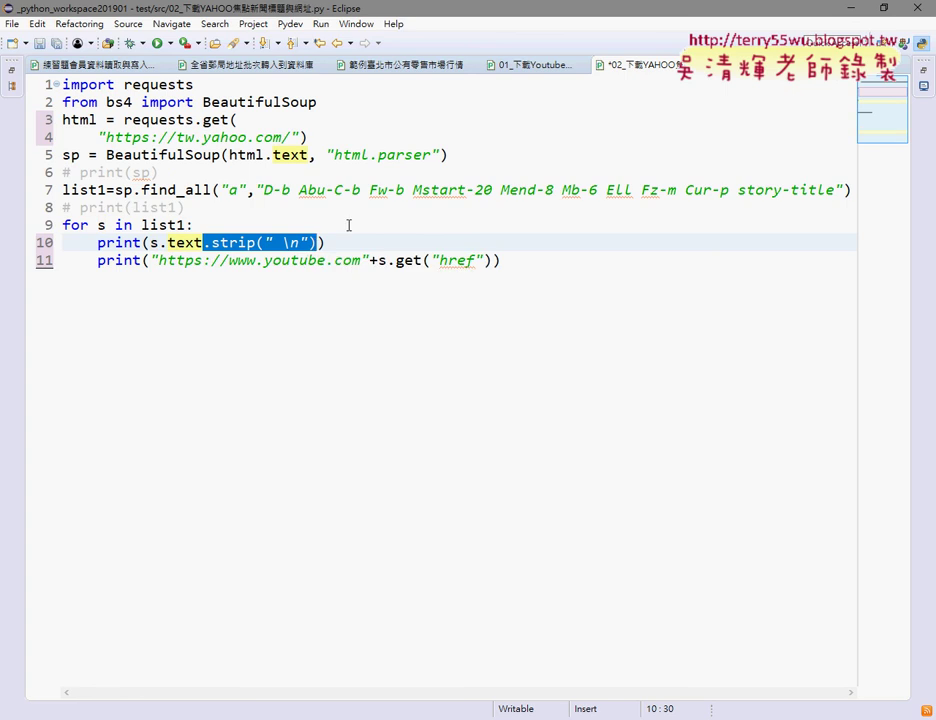
key(Delete)
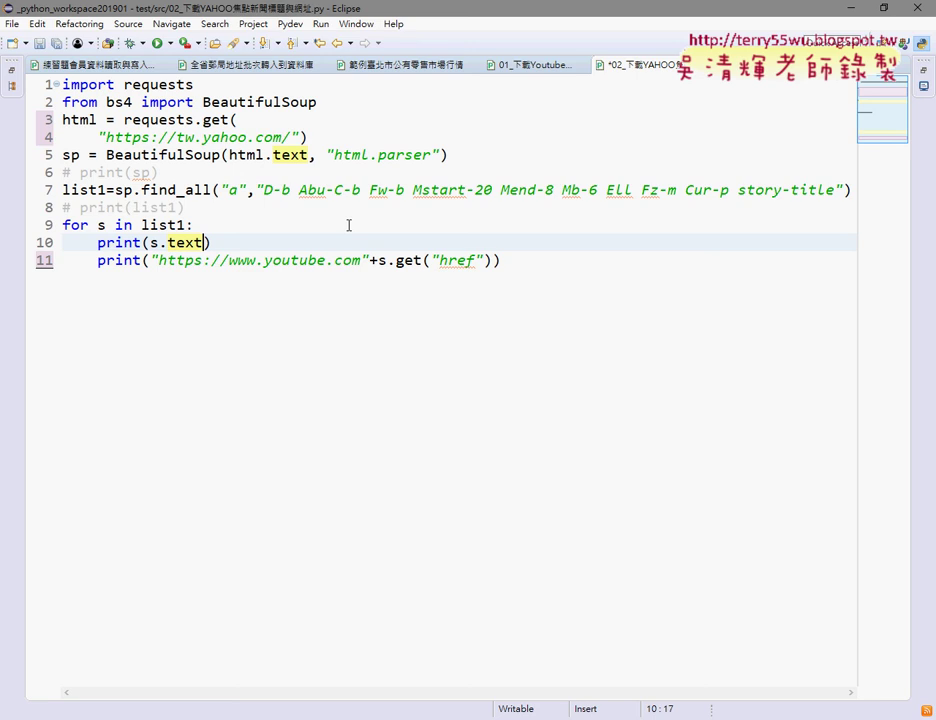
drag(378, 260, 147, 264)
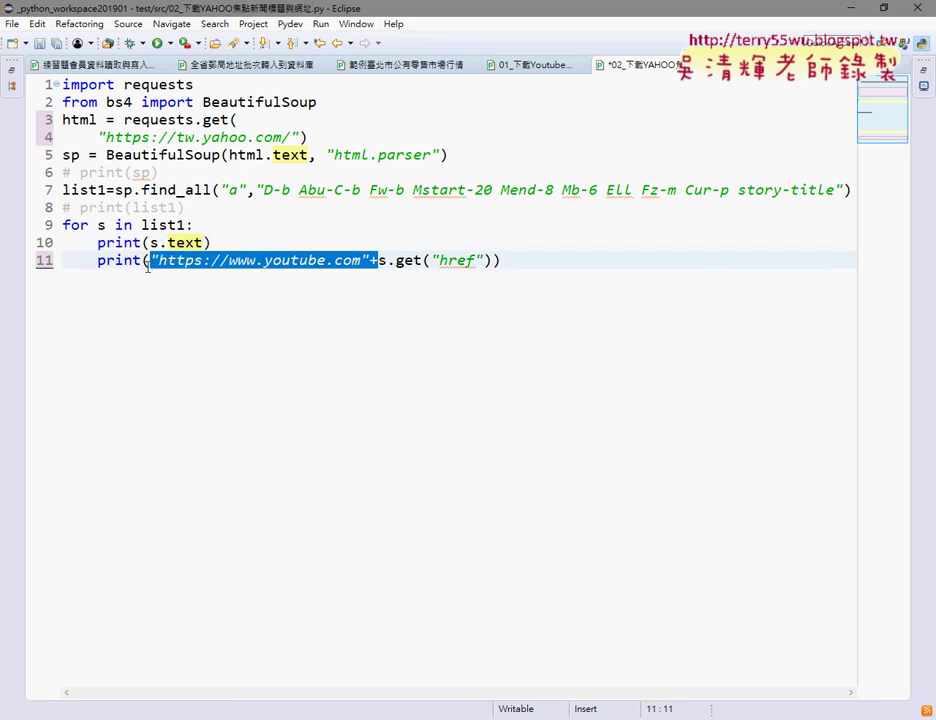
key(Delete)
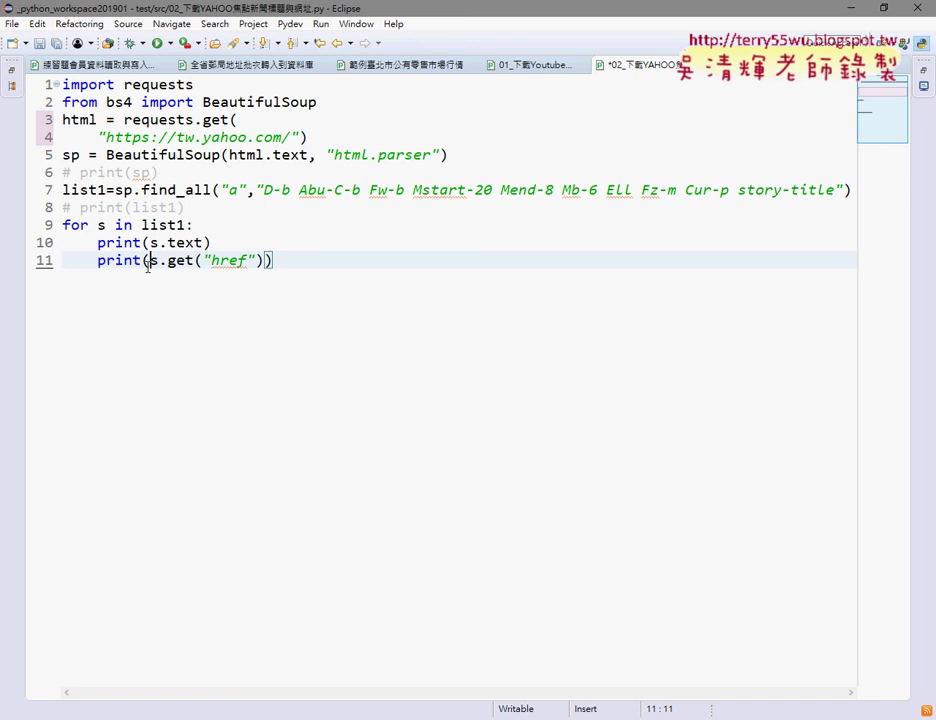
text())
click(316, 260)
Save and run the Yahoo script, then select the first printed headline in the console.
click(157, 43)
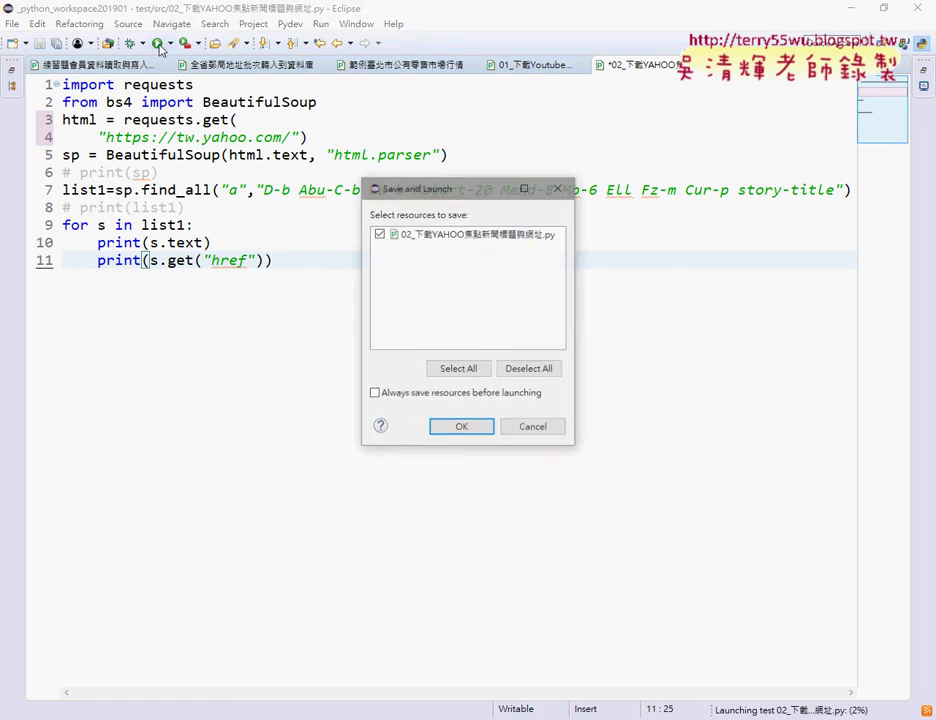
click(462, 428)
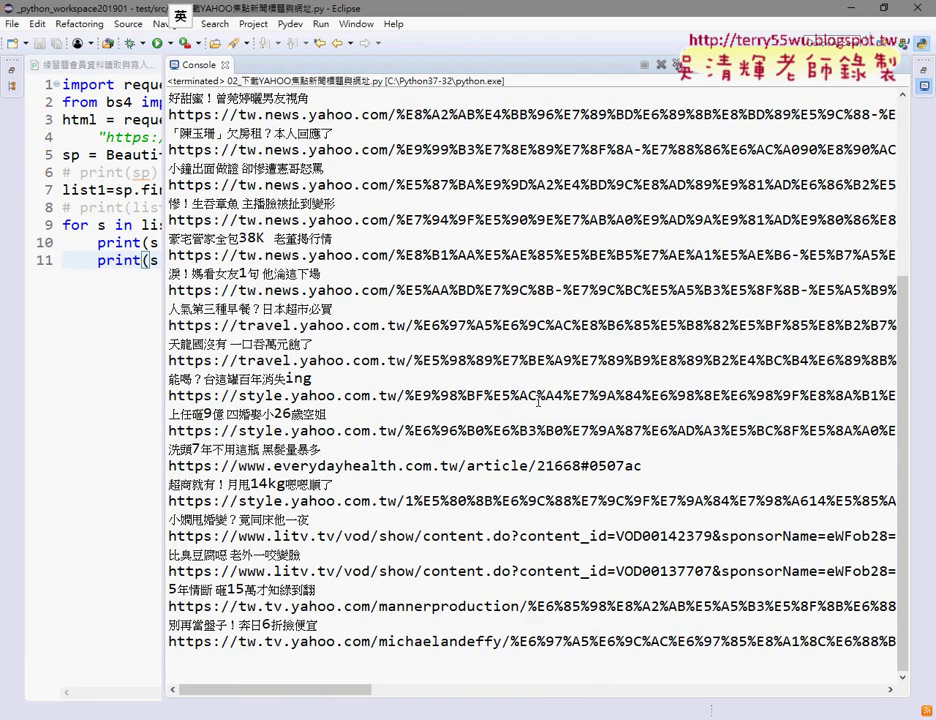
scroll(897, 352, up, 3)
scroll(897, 352, up, 2)
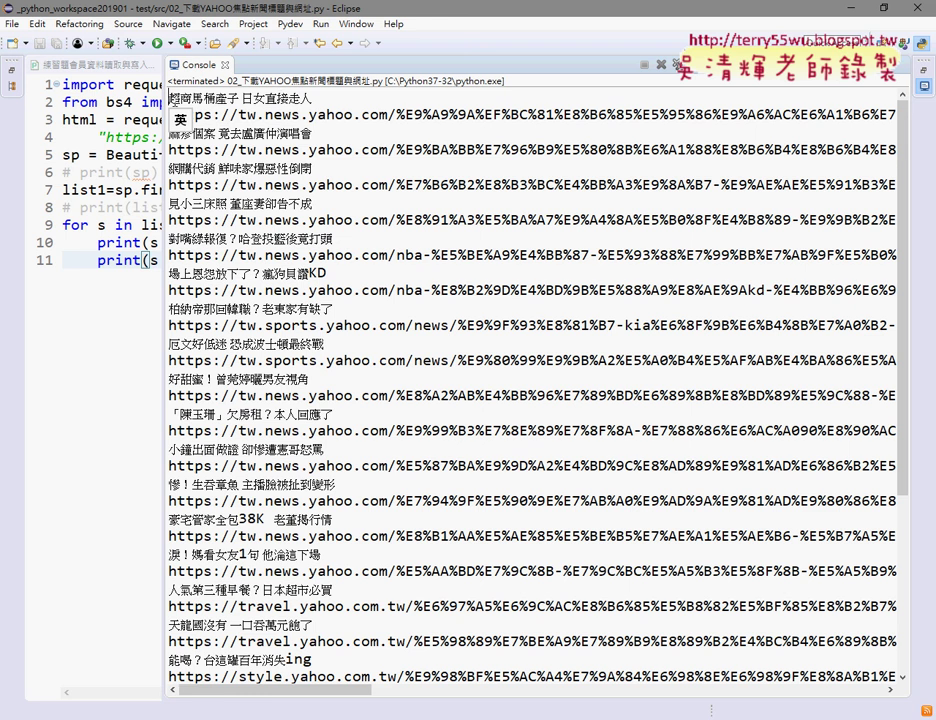
drag(170, 97, 323, 98)
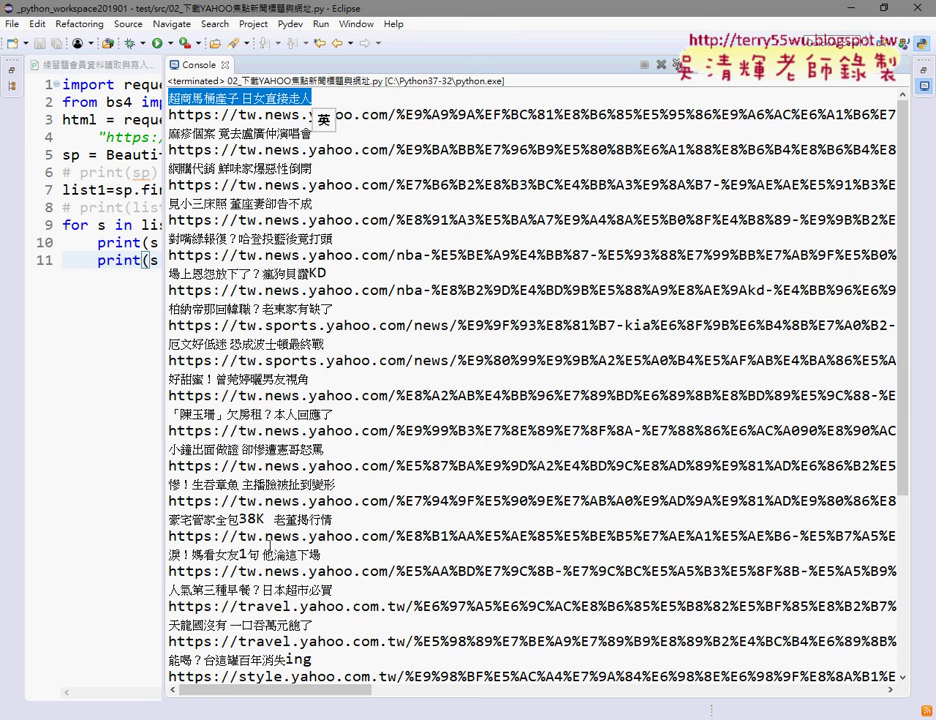
key(alt+Tab)
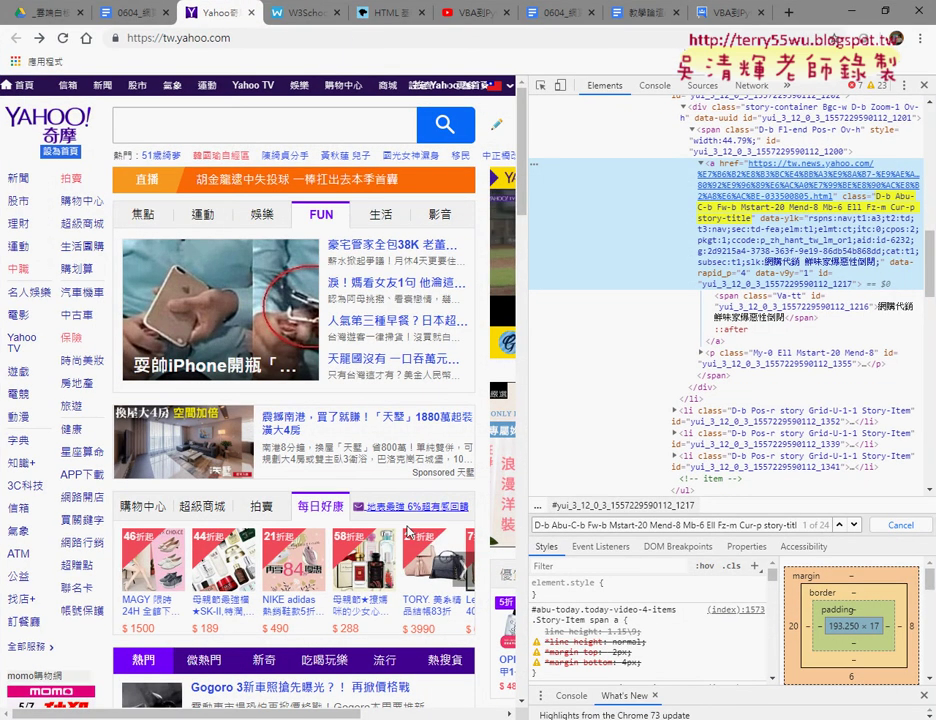
Reload Yahoo Taiwan on its 焦點 headlines with DevTools closed, then compare against the Eclipse console.
click(146, 217)
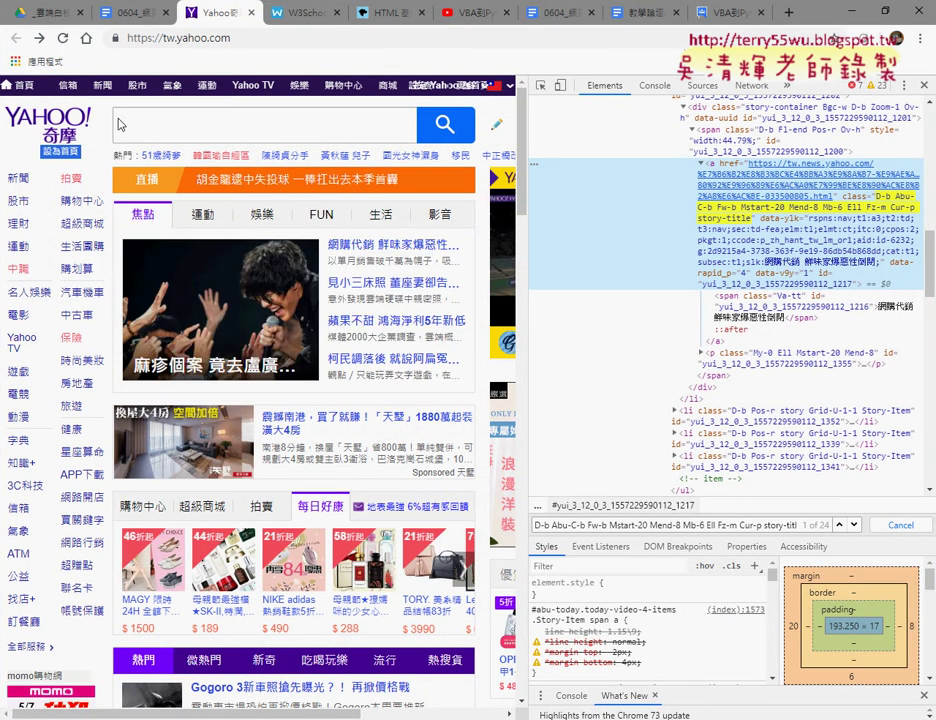
click(62, 38)
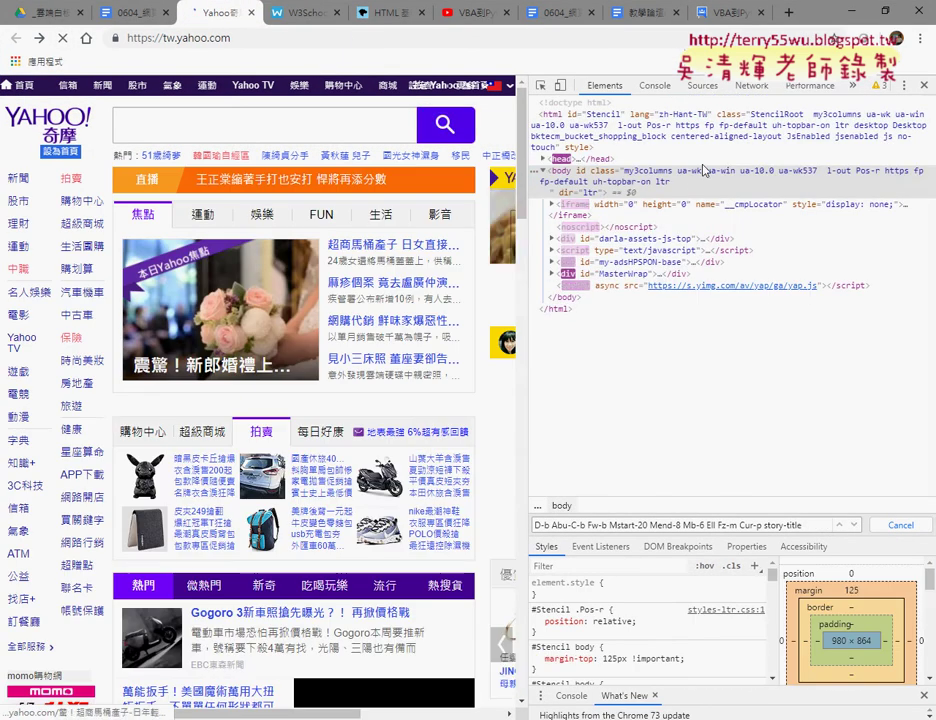
key(F12)
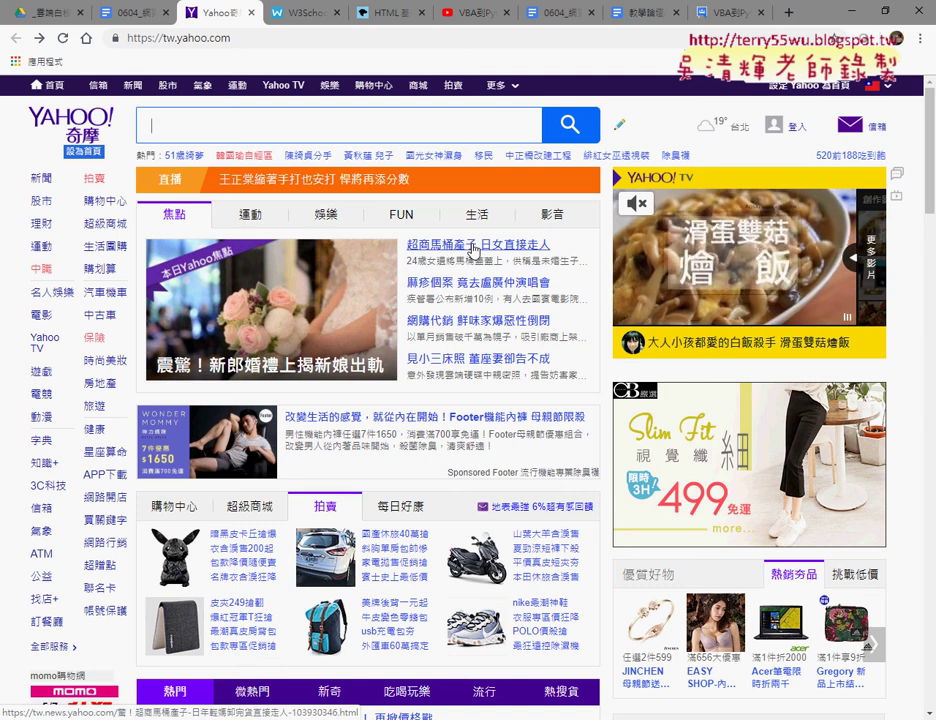
mouse_move(400, 506)
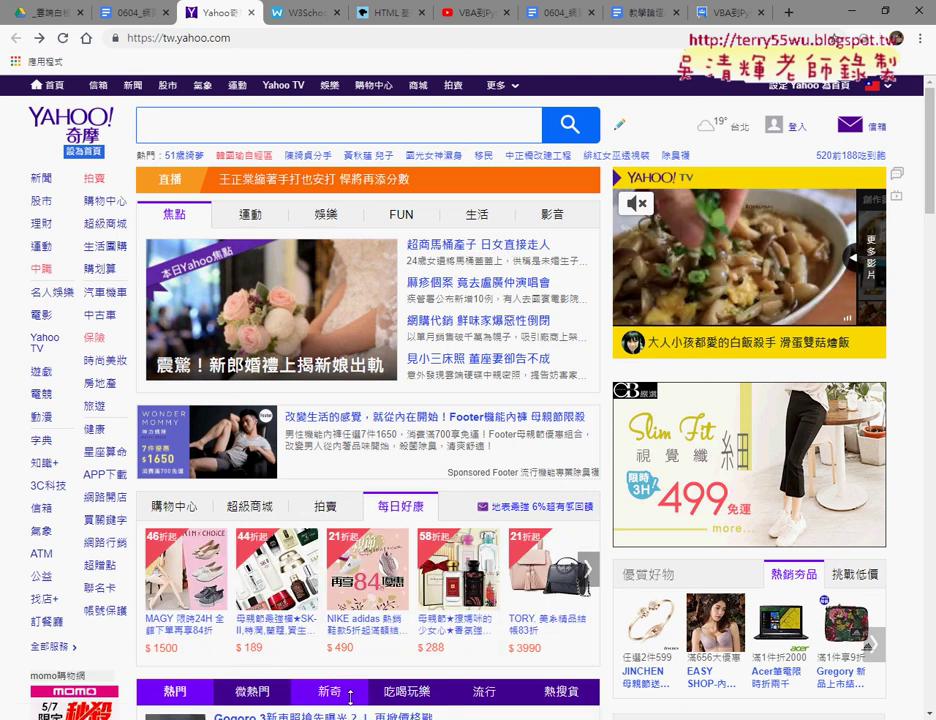
key(alt+Tab)
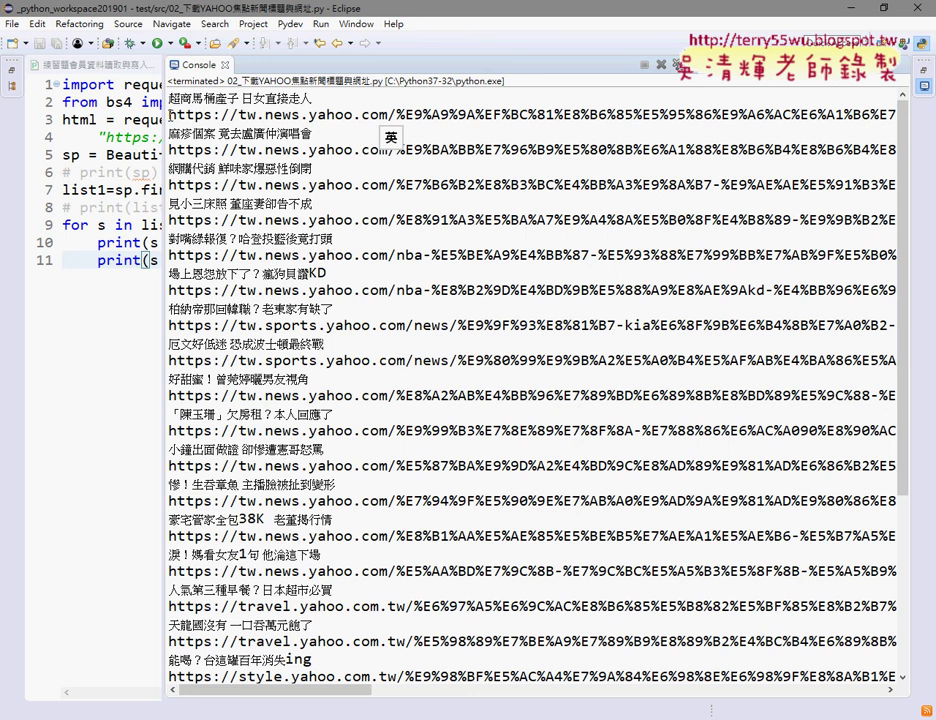
Check the first printed URL in the console, then minimize Eclipse to reveal Yahoo's 影音 headlines.
drag(170, 113, 866, 116)
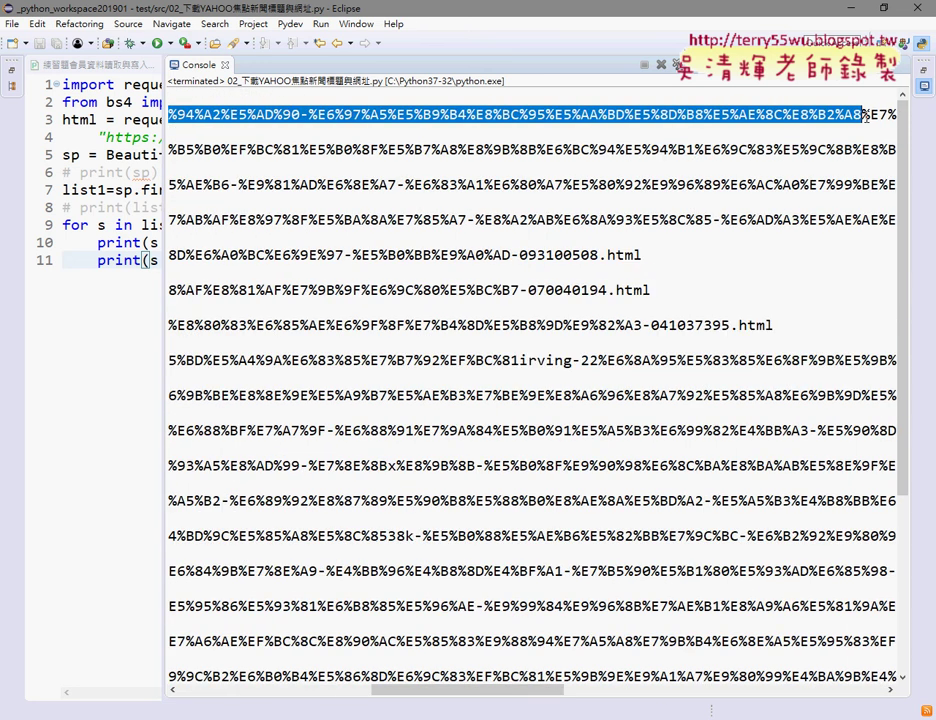
drag(432, 690, 236, 690)
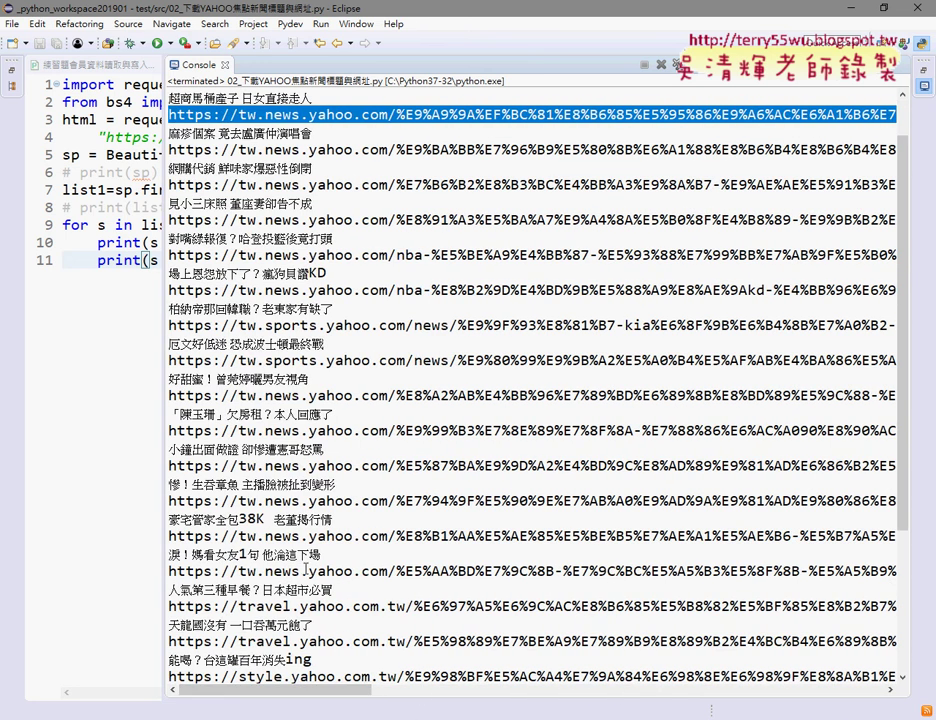
scroll(236, 690, down, 5)
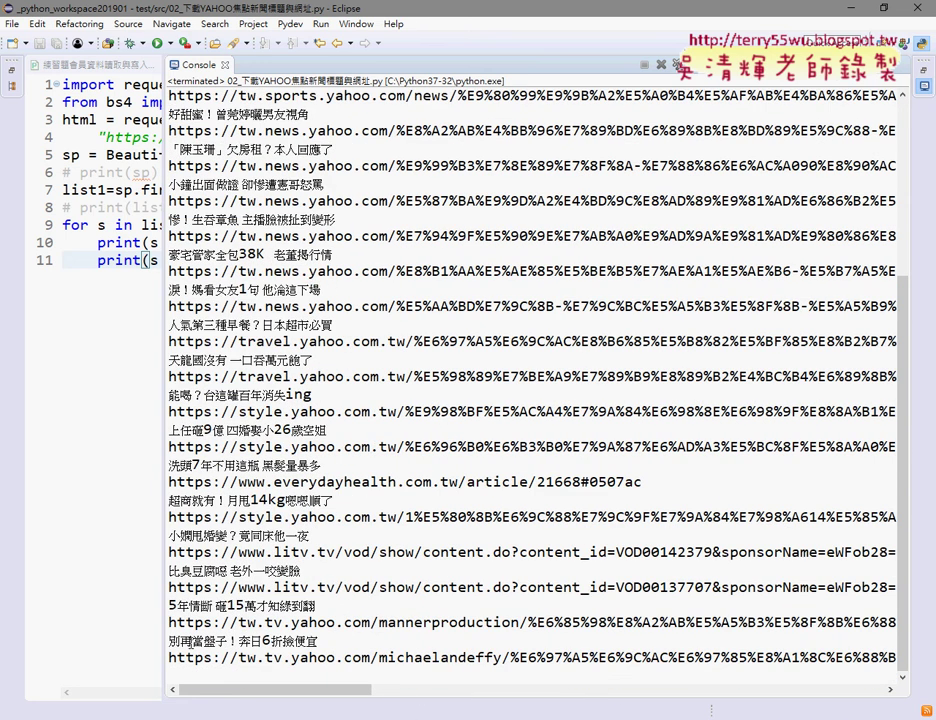
click(851, 8)
mouse_move(558, 220)
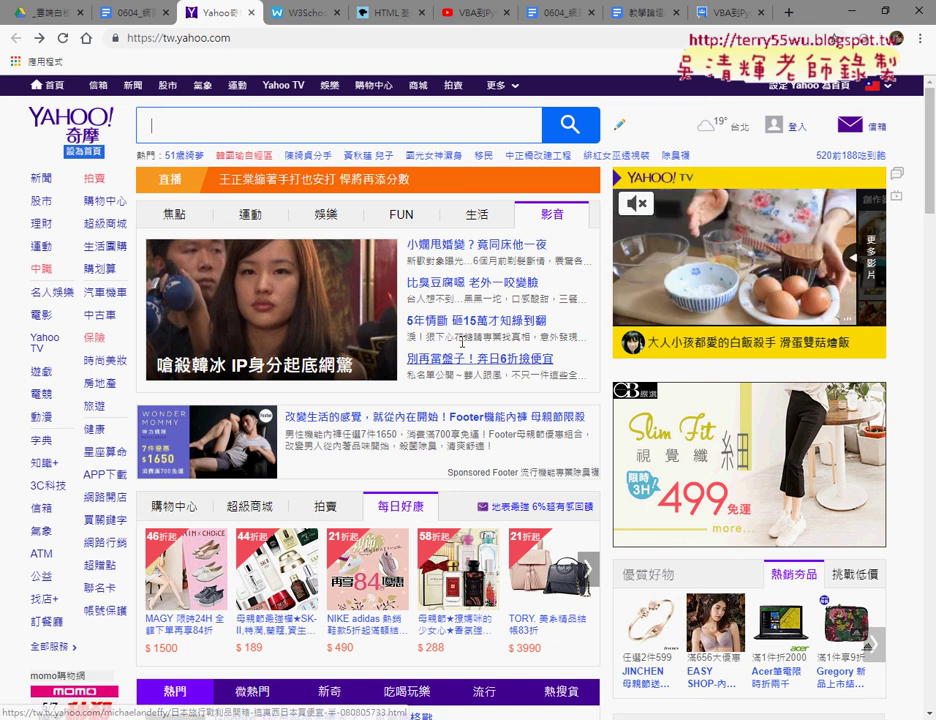
Open the ETtoday site in a new tab from the 範例三 link in the course notes.
mouse_move(263, 221)
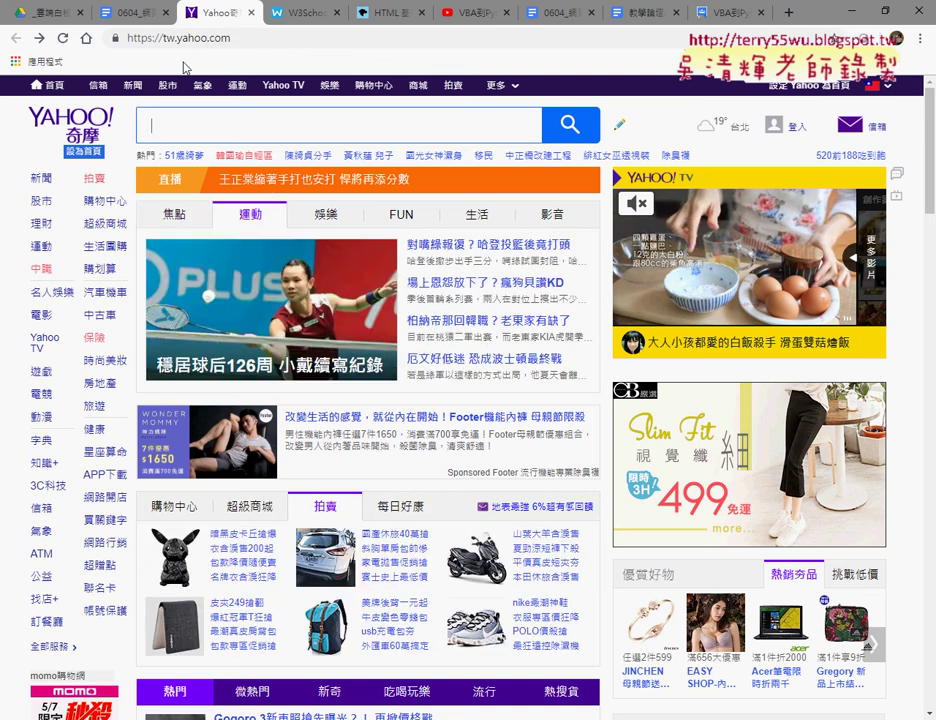
click(122, 12)
scroll(633, 302, down, 1)
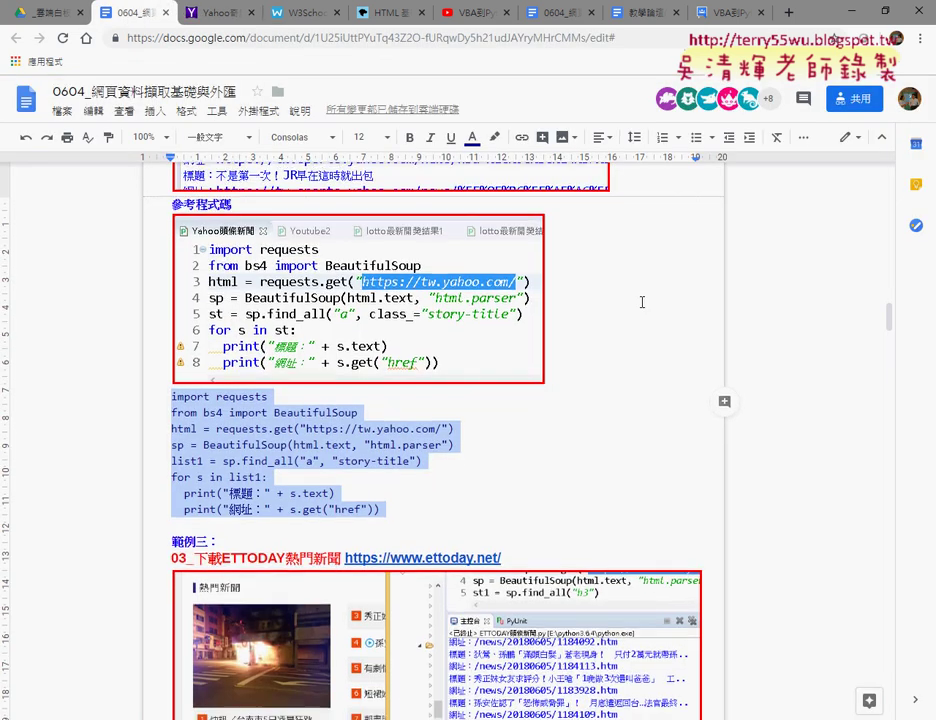
scroll(640, 296, down, 2)
click(436, 342)
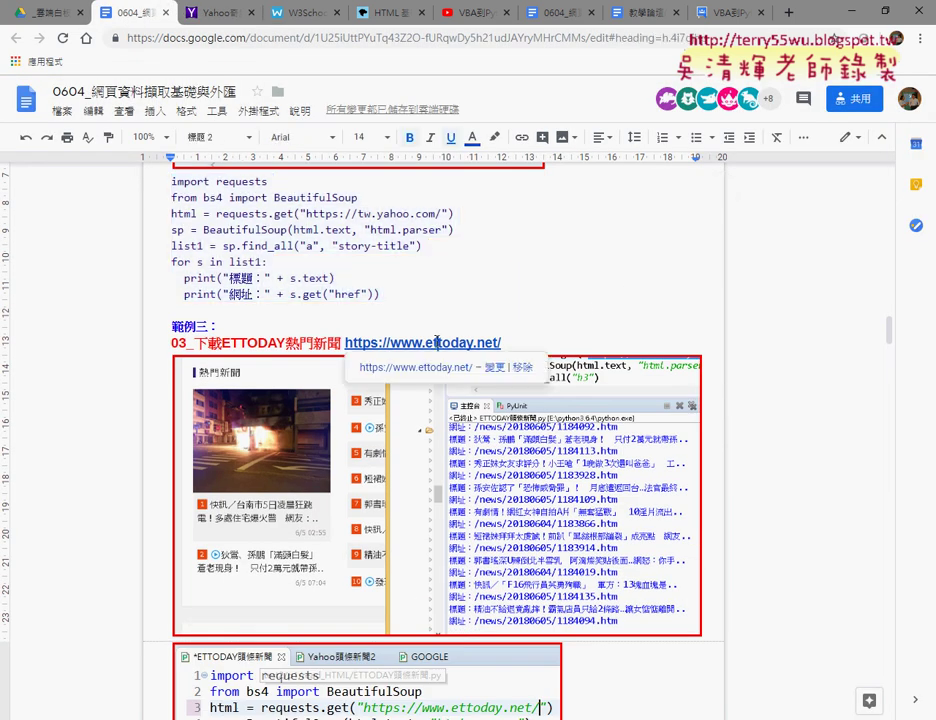
click(436, 375)
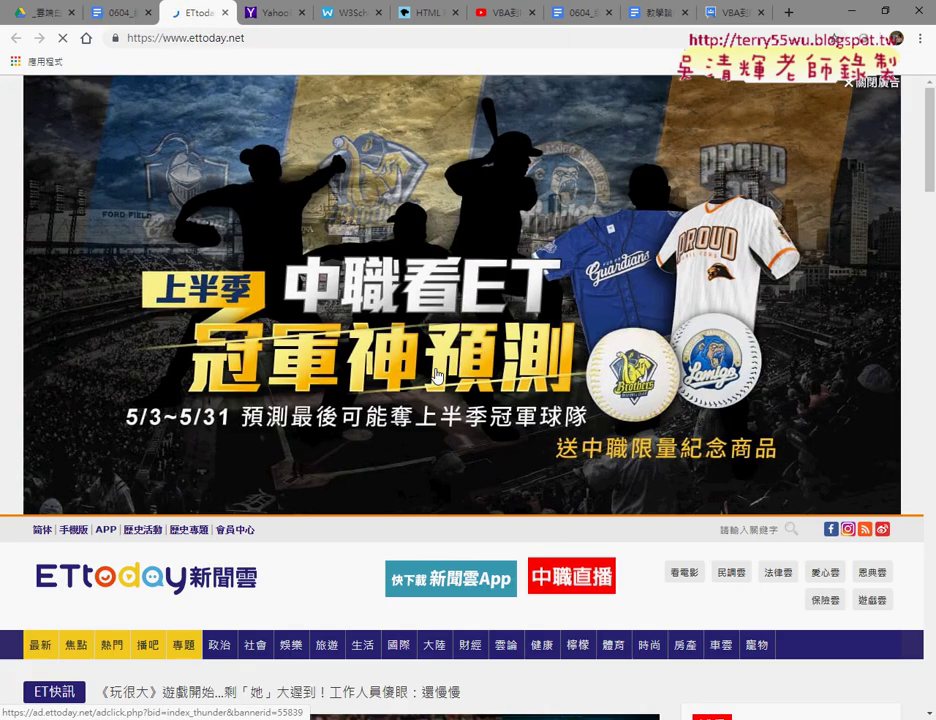
Close the ETtoday baseball banner ad and dismiss the news subscription prompt with 暫時不要.
click(859, 87)
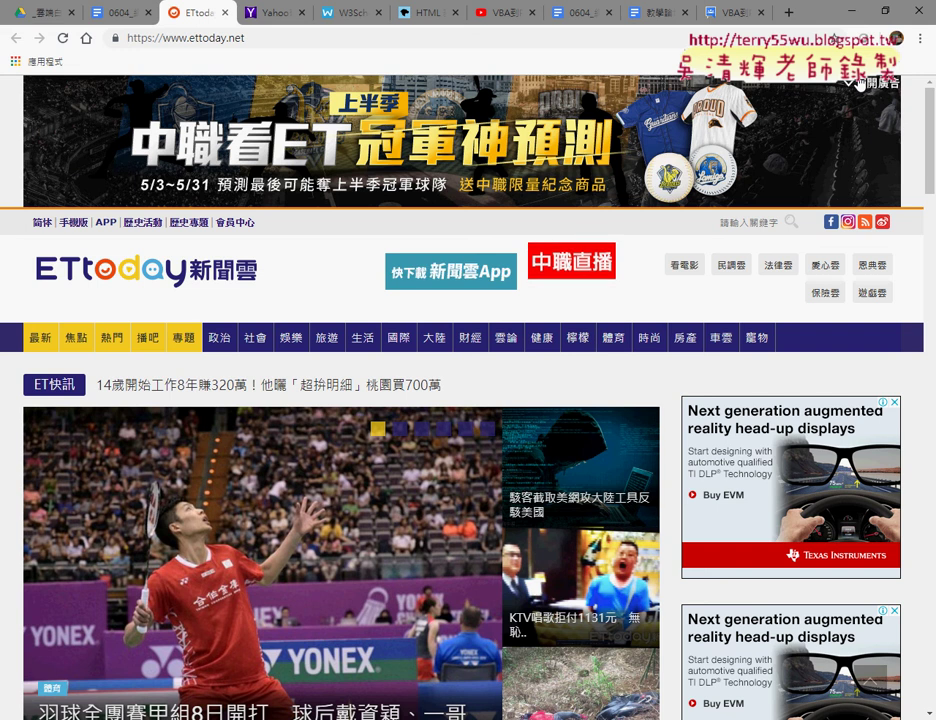
scroll(654, 184, down, 6)
scroll(659, 186, down, 4)
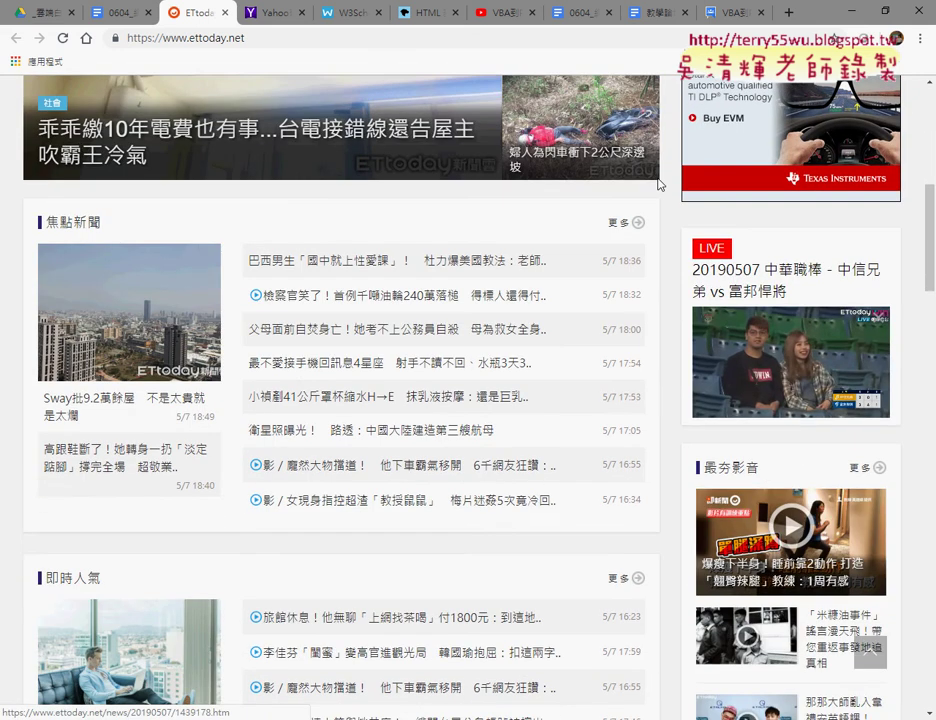
scroll(659, 186, down, 3)
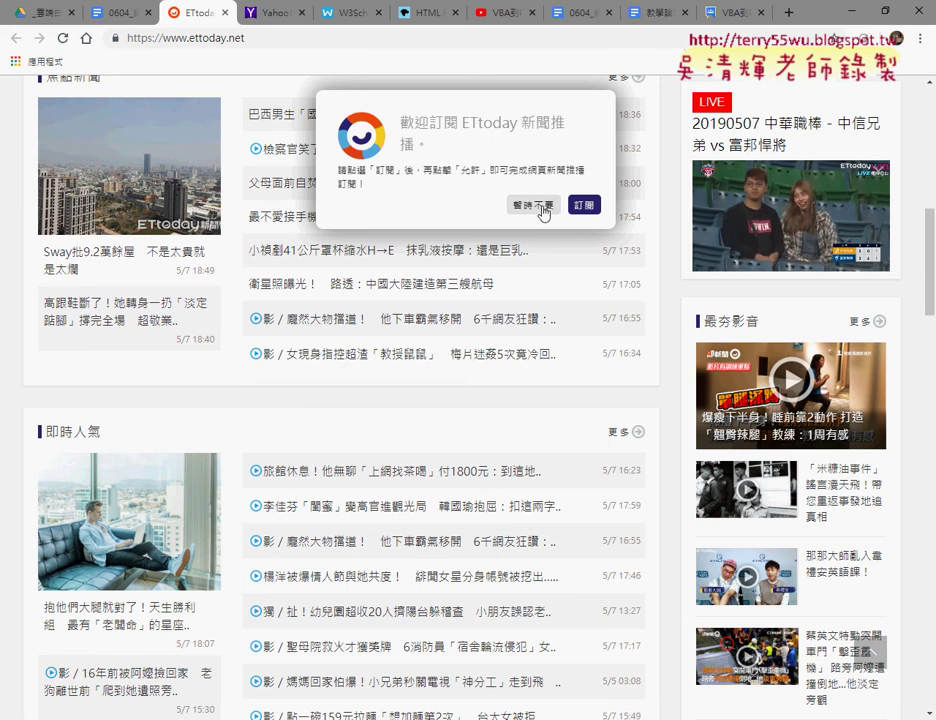
click(541, 205)
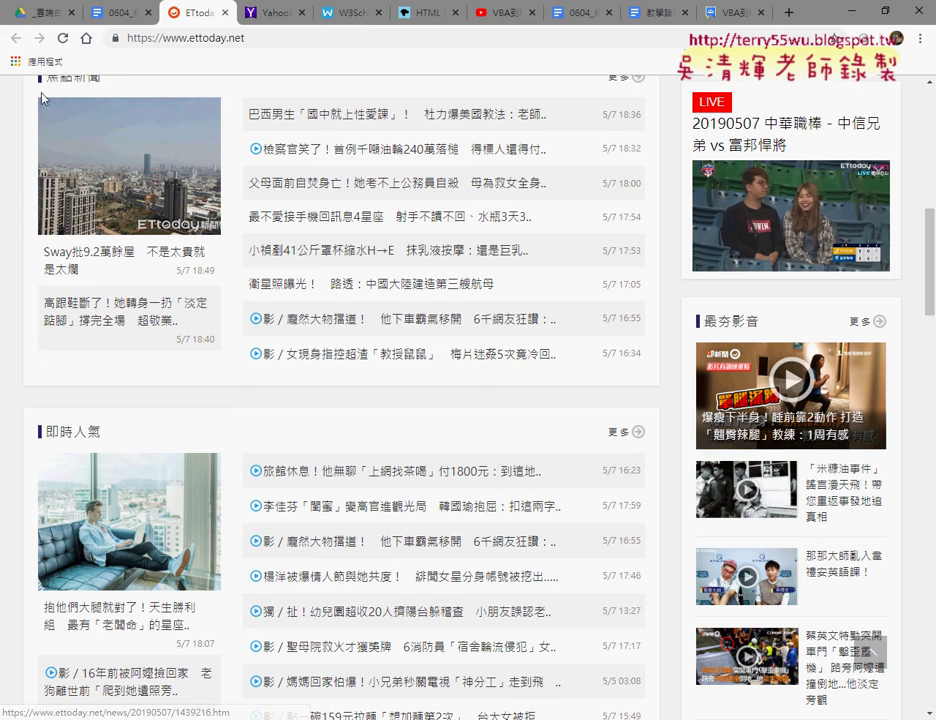
scroll(62, 140, up, 1)
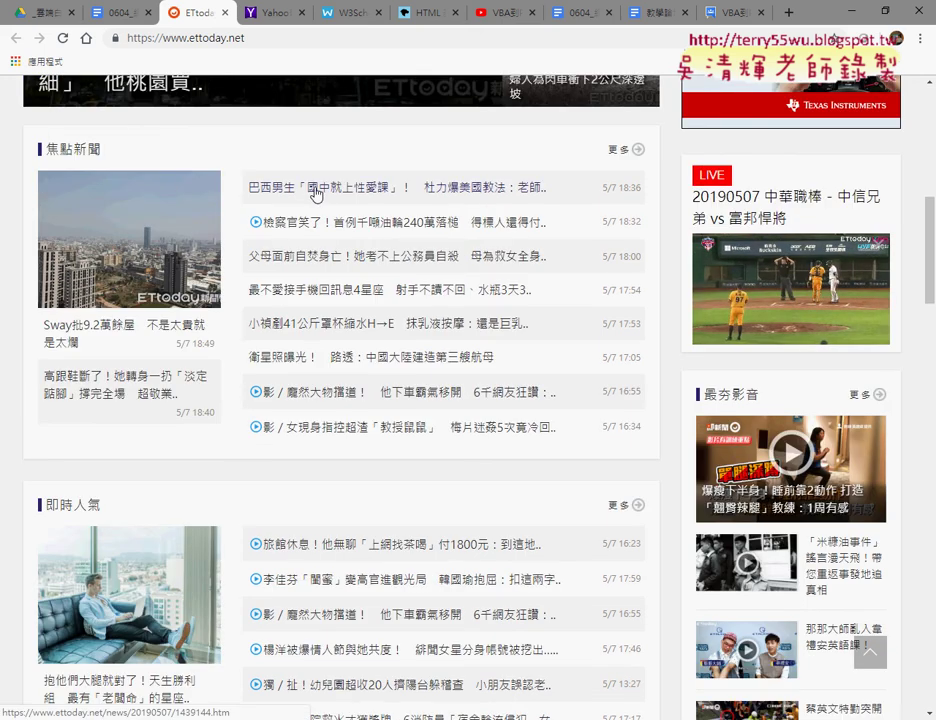
Inspect the Sway headline in the 焦點新聞 list with 檢查 to open developer tools.
drag(36, 332, 110, 331)
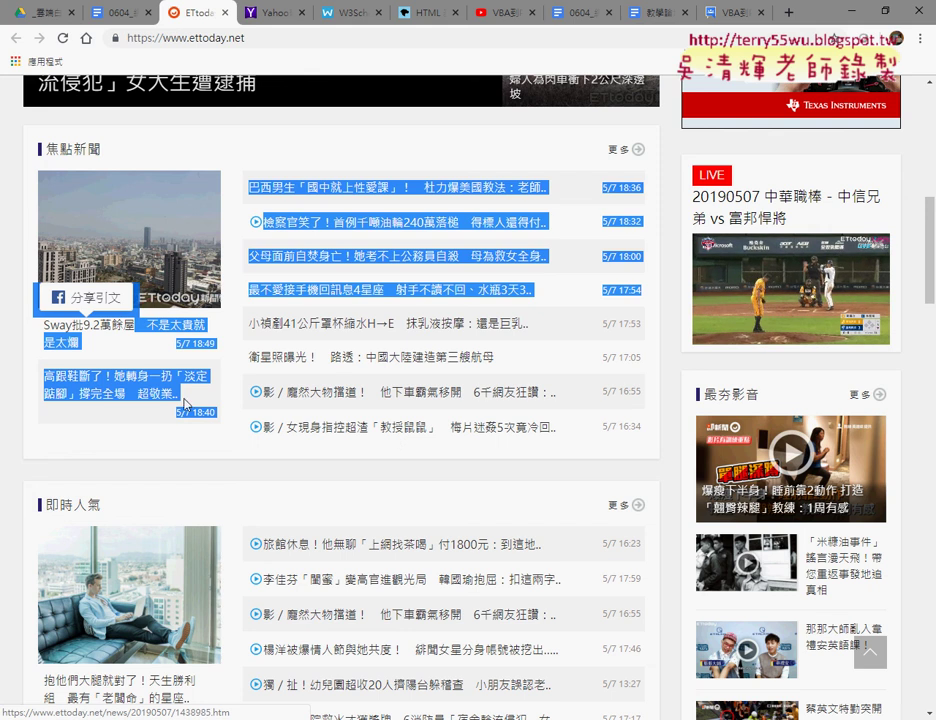
click(118, 325)
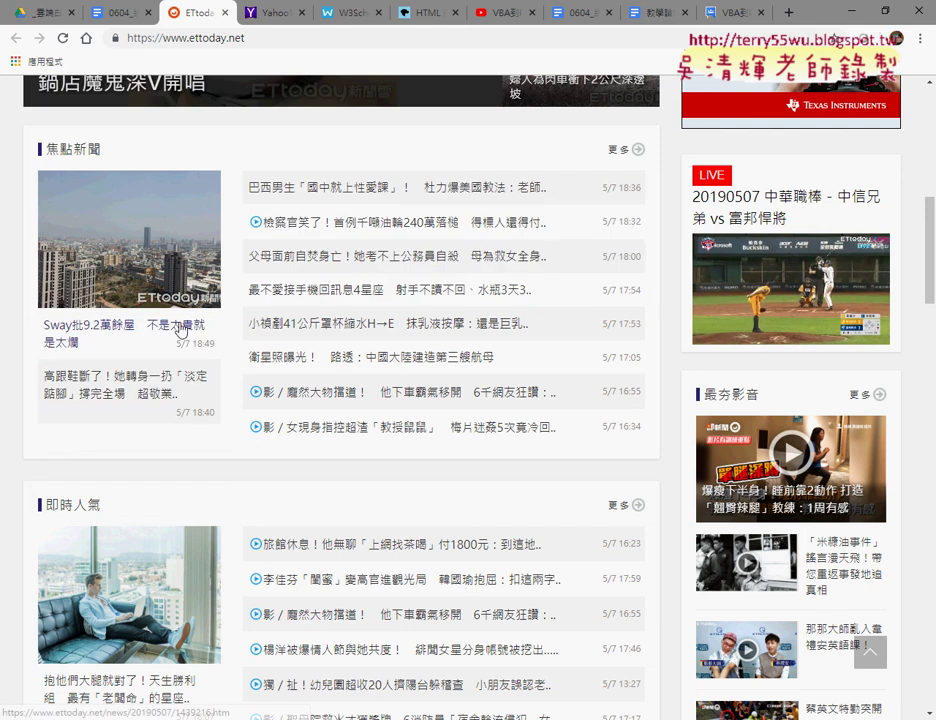
right_click(118, 325)
click(262, 436)
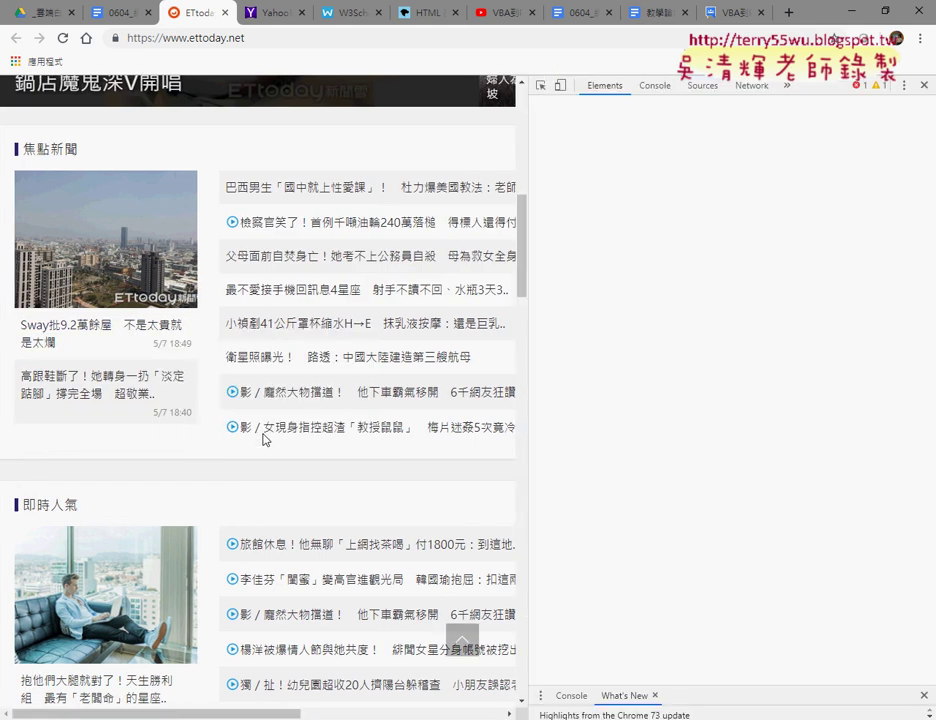